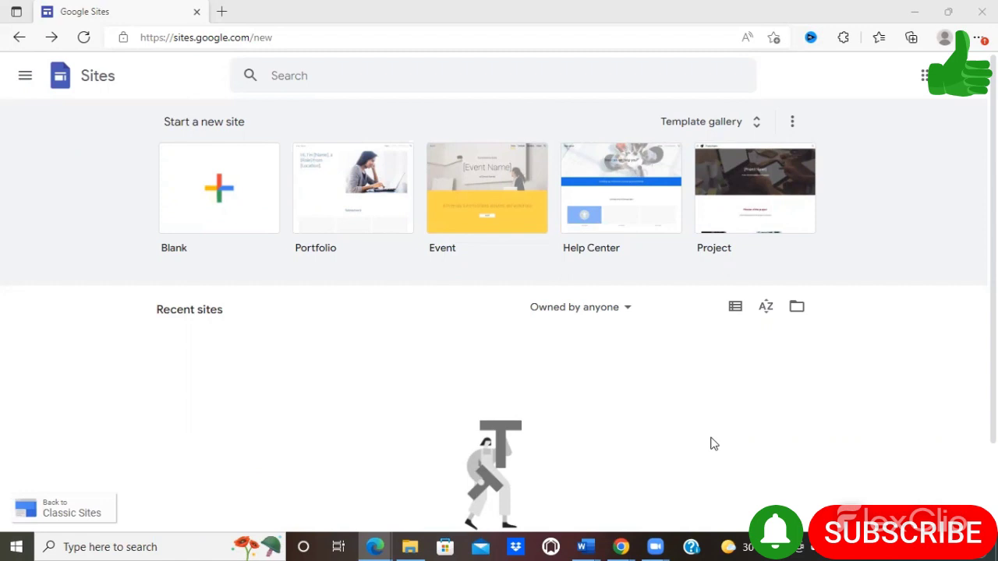
Step: Create a new blank site and scroll through the Insert panel's available elements
left_click(210, 201)
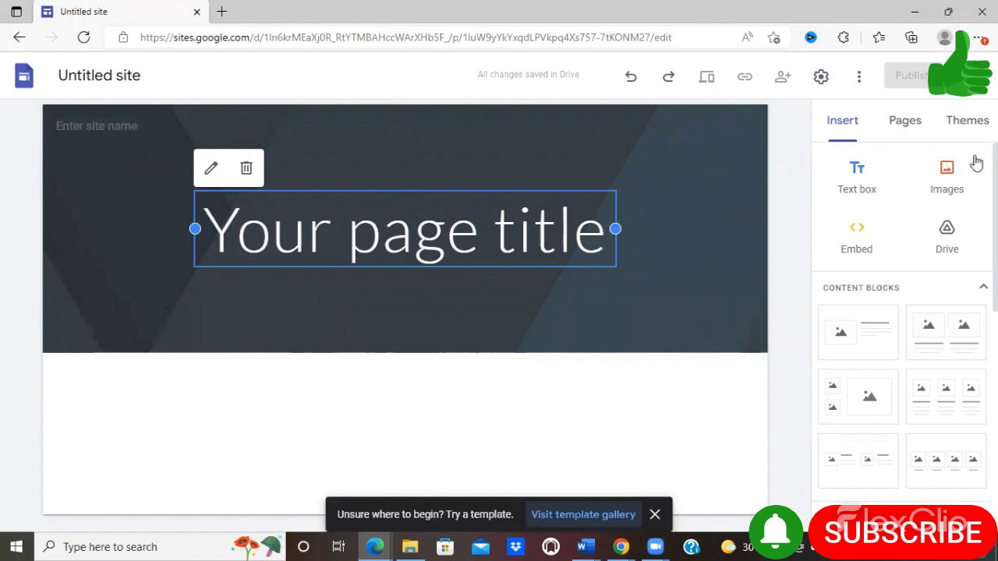
scroll(904, 311, "down", 1)
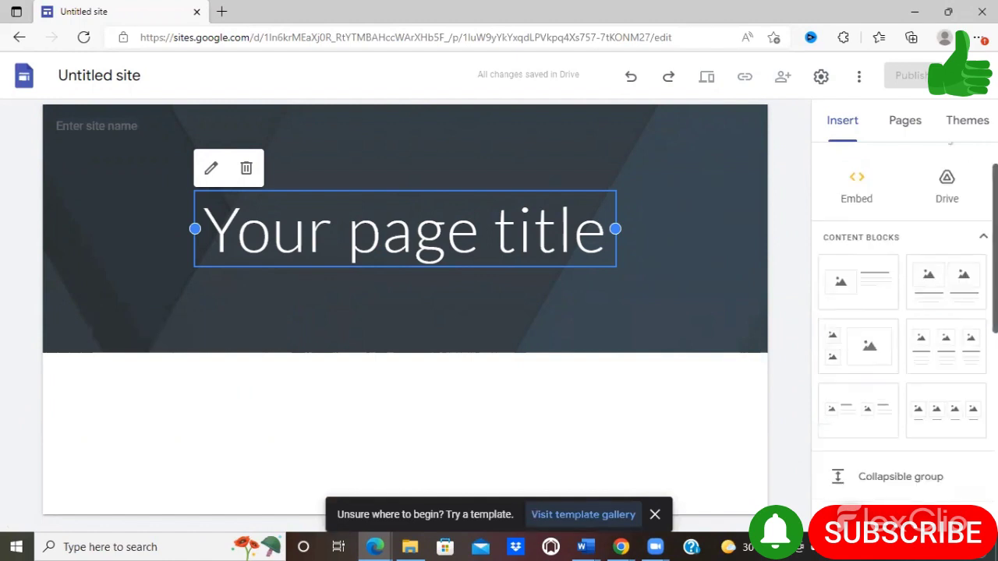
scroll(905, 327, "down", 3)
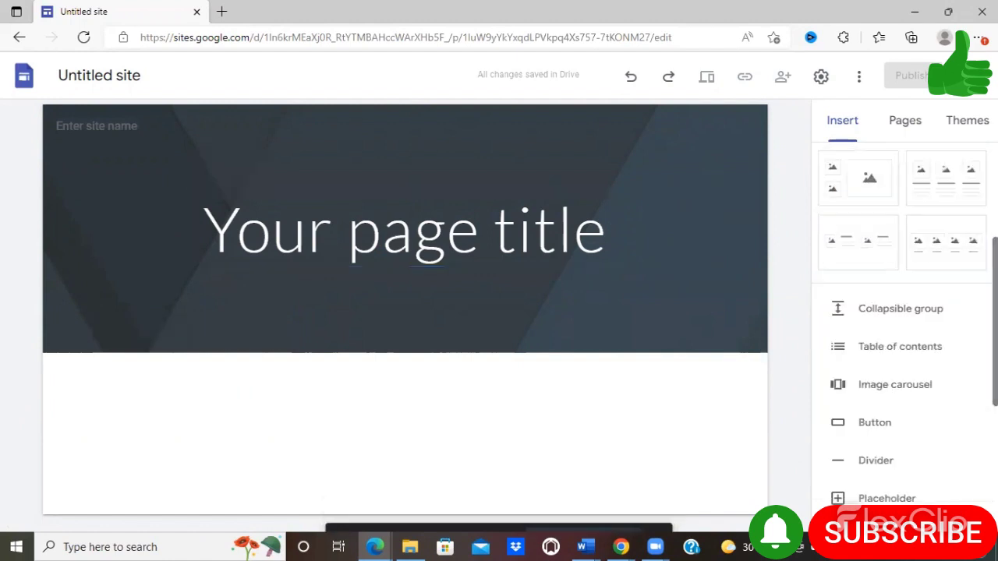
scroll(904, 324, "down", 3)
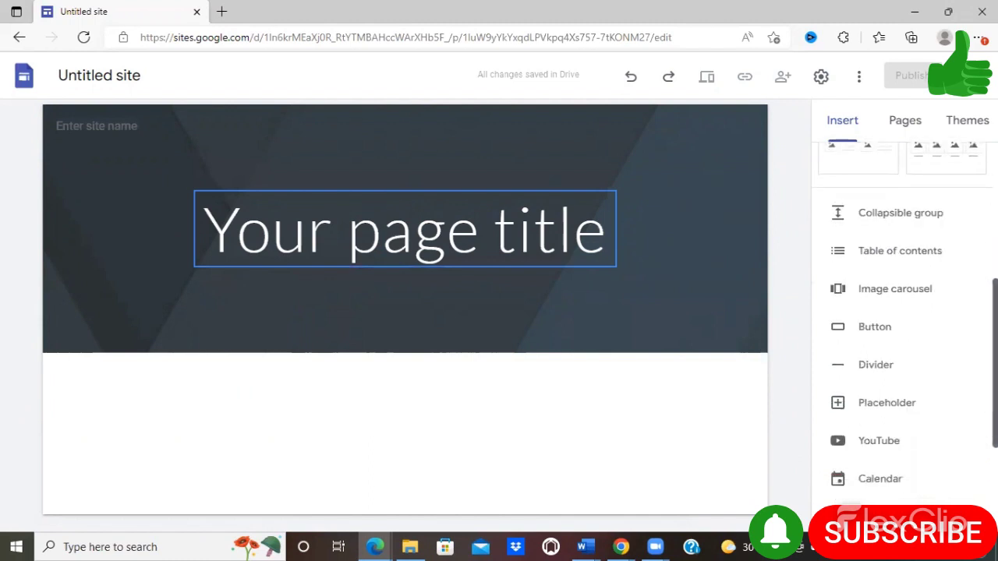
scroll(904, 323, "down", 1)
scroll(904, 323, "up", 5)
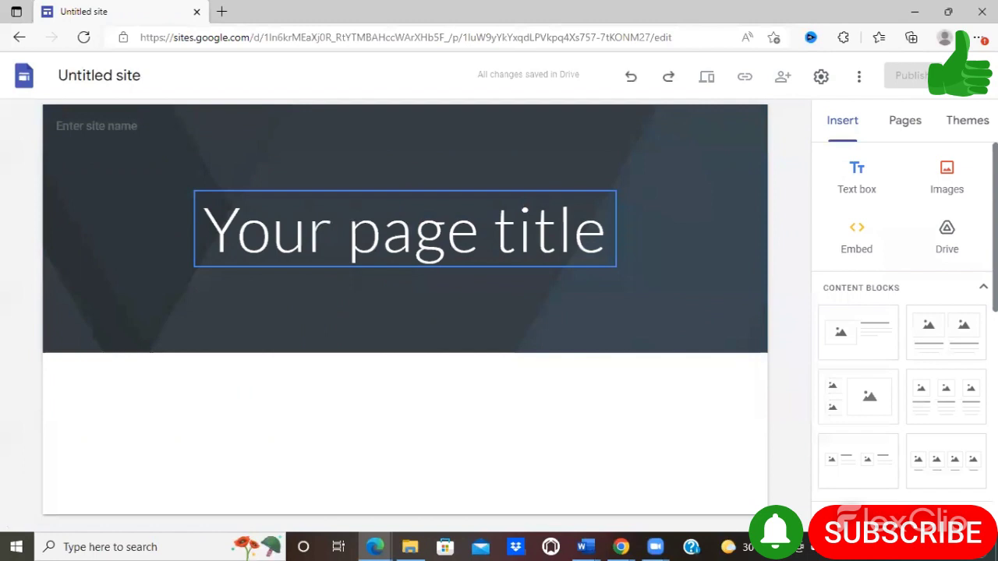
Step: Replace the default header title with 'Everyday Life & Money Matters'
mouse_move(351, 189)
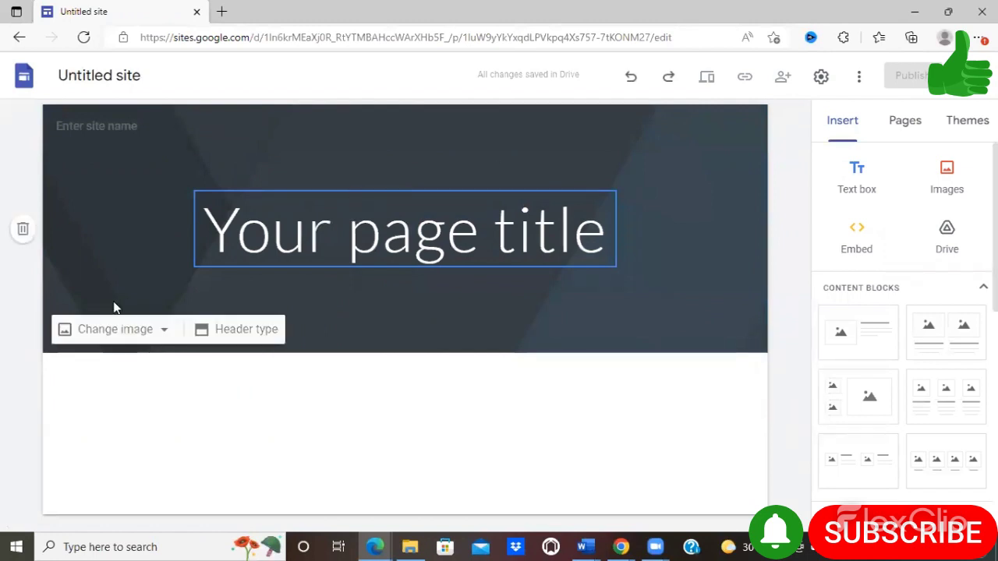
left_click(217, 332)
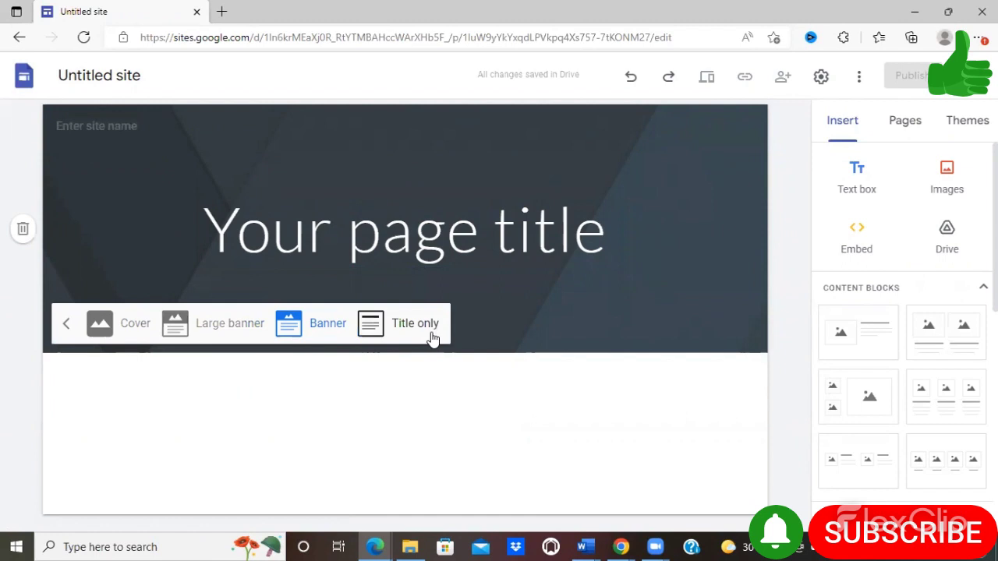
left_click(597, 246)
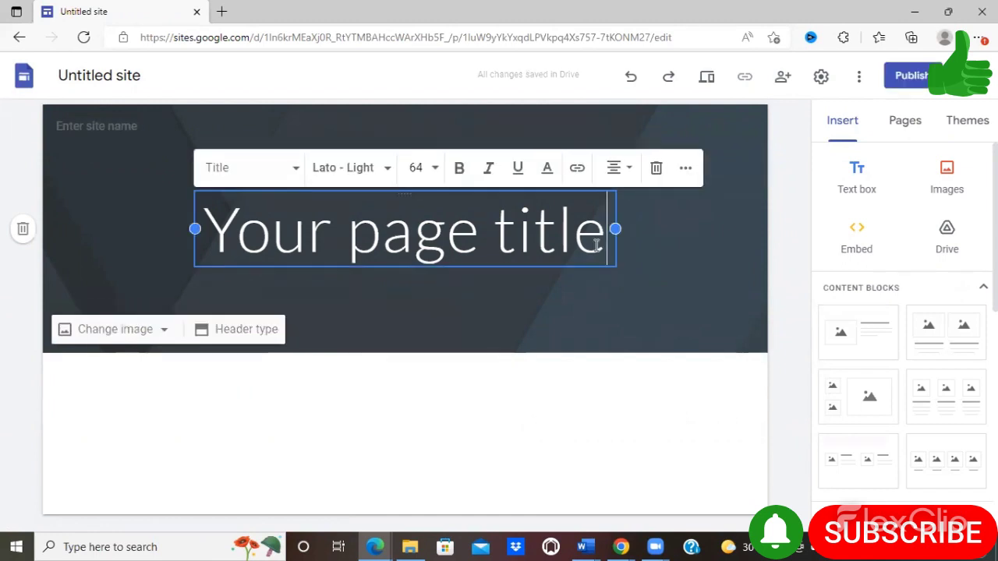
key("BackSpace")
key("BackSpace")
key("BackSpace")
key("BackSpace")
key("BackSpace")
key("BackSpace")
key("BackSpace")
key("BackSpace")
key("BackSpace")
key("BackSpace")
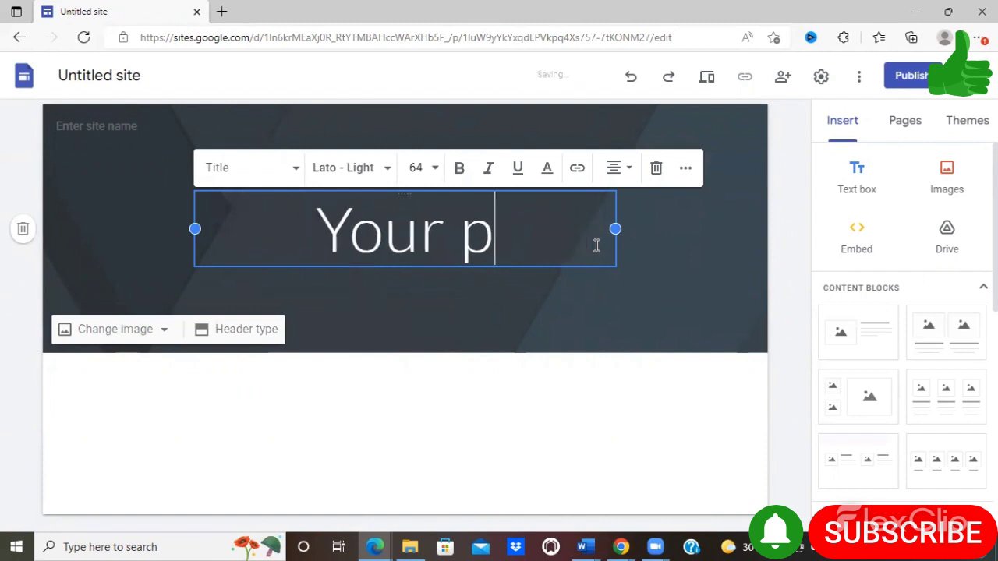
key("BackSpace")
key("BackSpace")
key("BackSpace")
key("BackSpace")
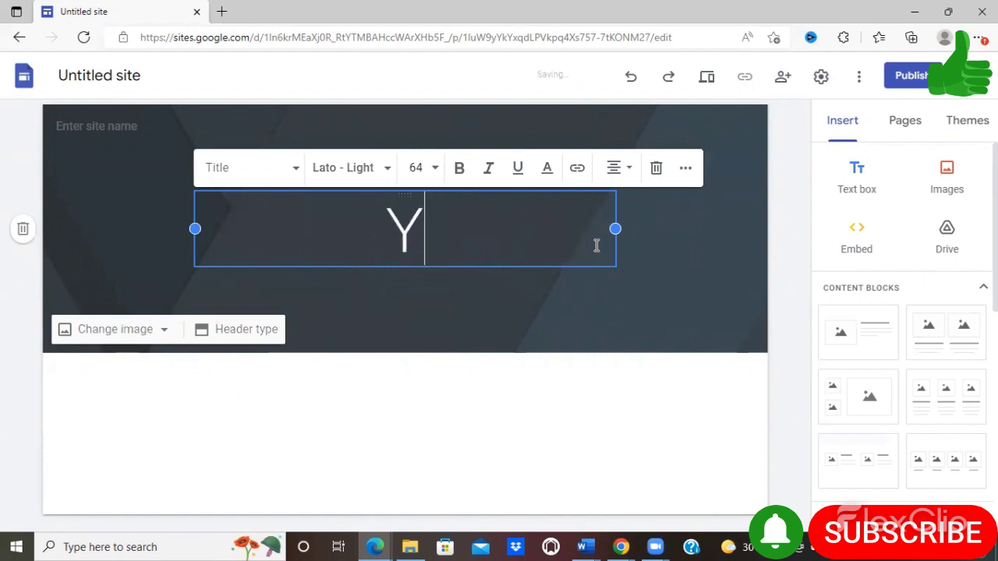
key("BackSpace")
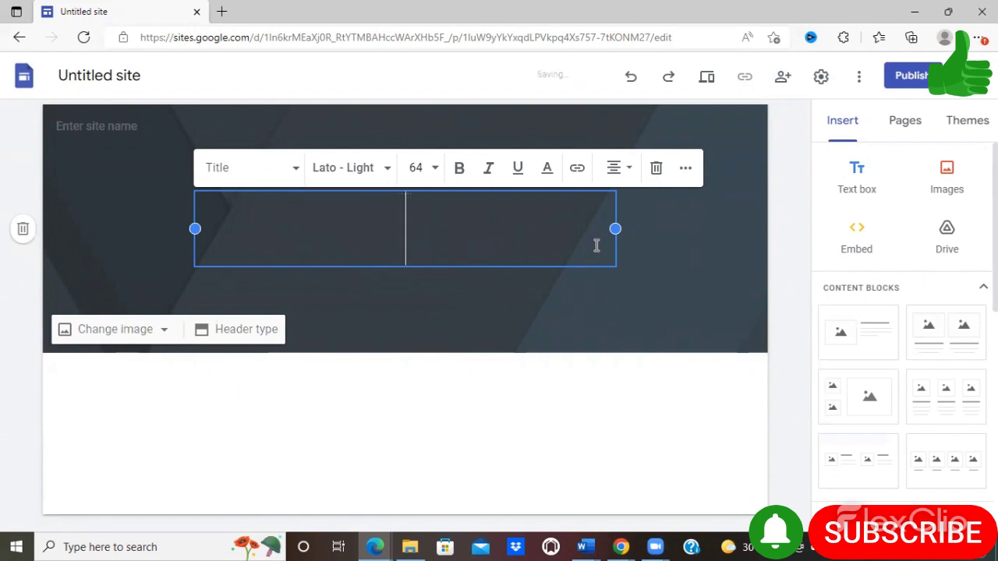
type("Everyday Life & Money Matters")
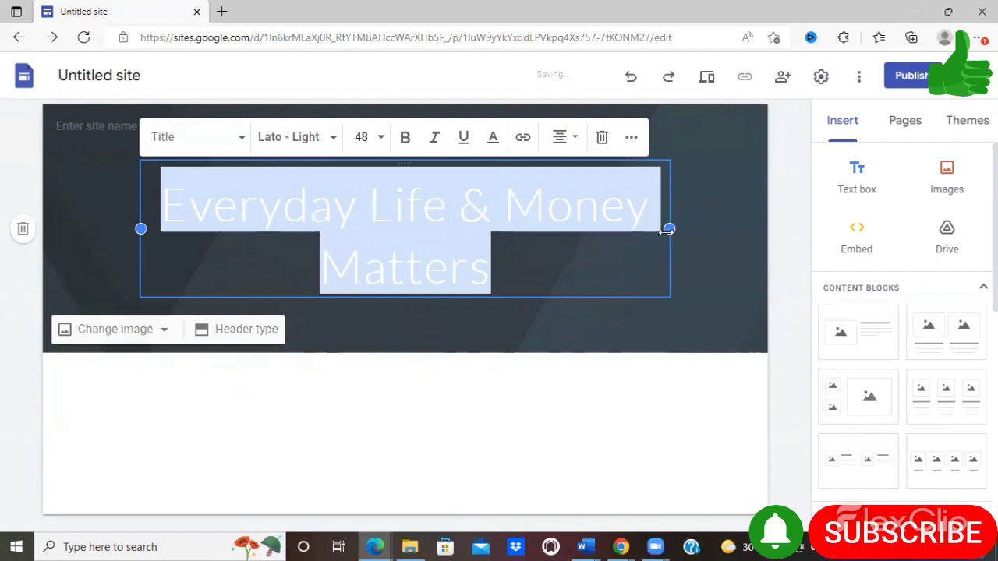
Step: Widen the title box on both sides and set the title to font size 36
left_click_drag(669, 228, 724, 229)
left_click_drag(141, 227, 86, 228)
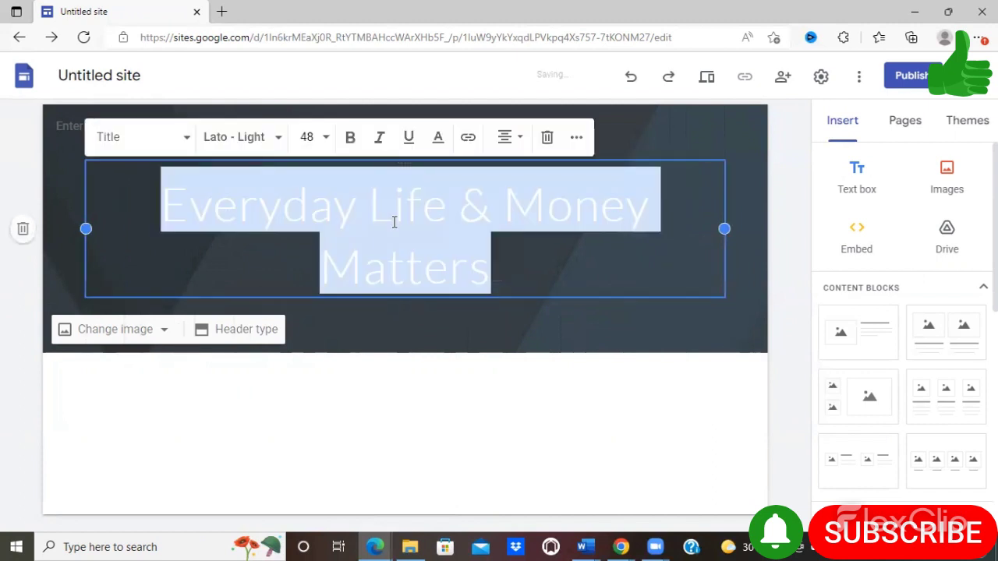
left_click(325, 137)
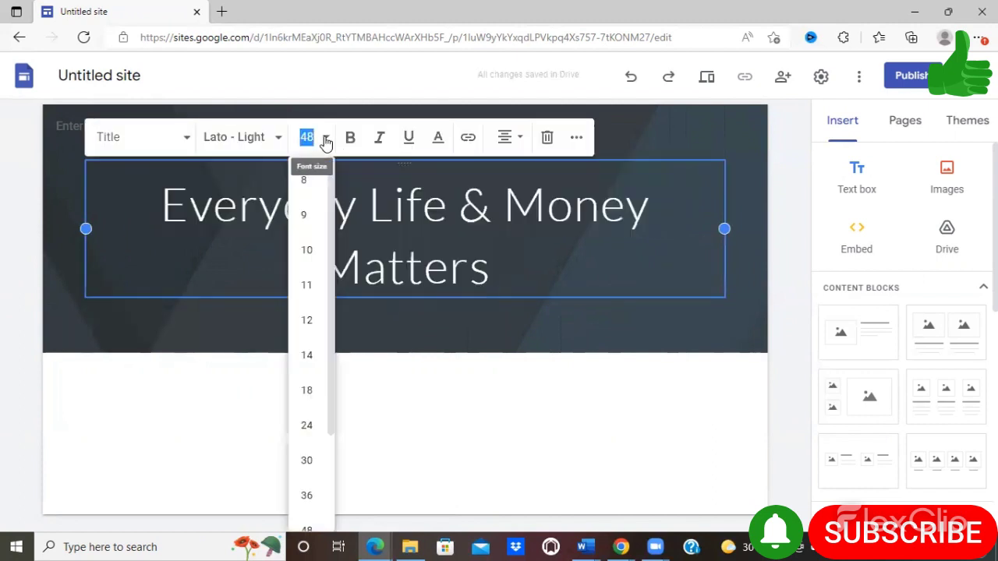
left_click(307, 497)
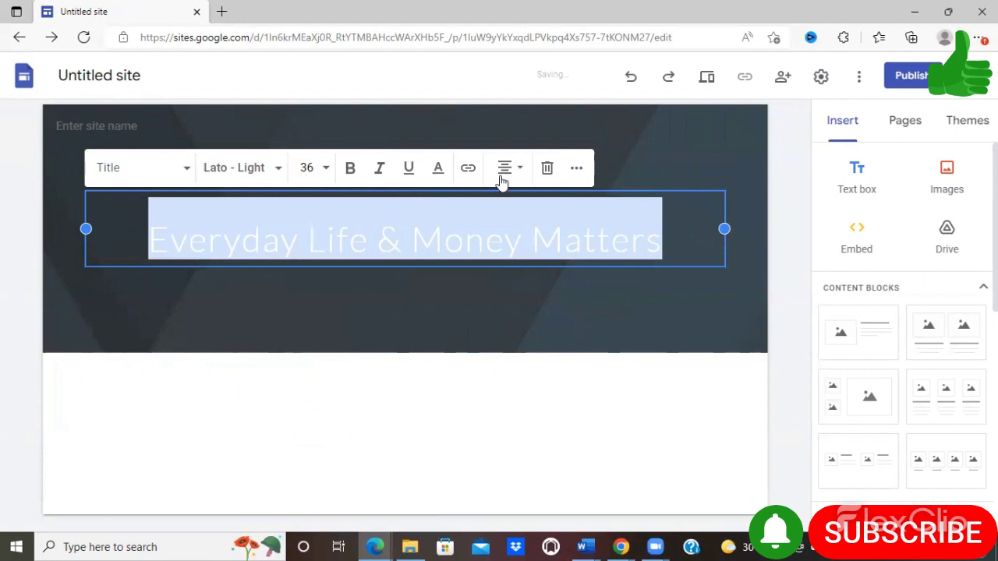
key("Escape")
left_click(535, 239)
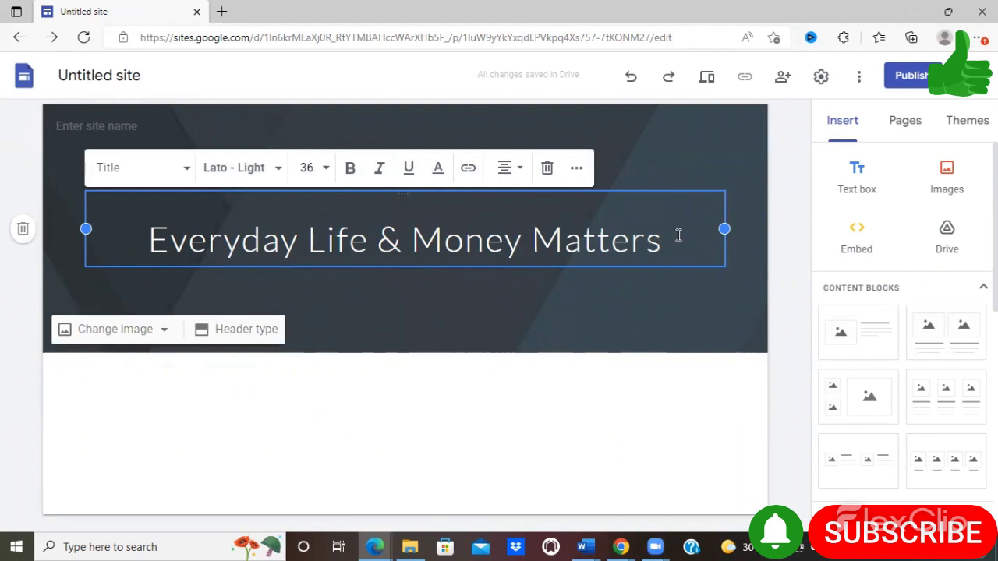
Step: Apply the Impression theme to the site from the Themes list
left_click(961, 125)
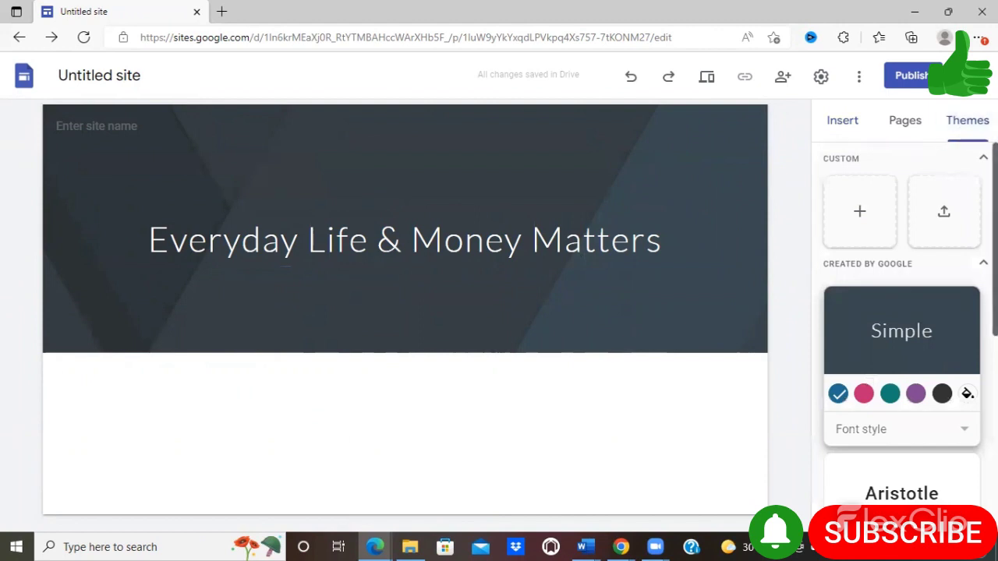
scroll(904, 321, "down", 3)
scroll(904, 315, "down", 1)
scroll(905, 316, "down", 1)
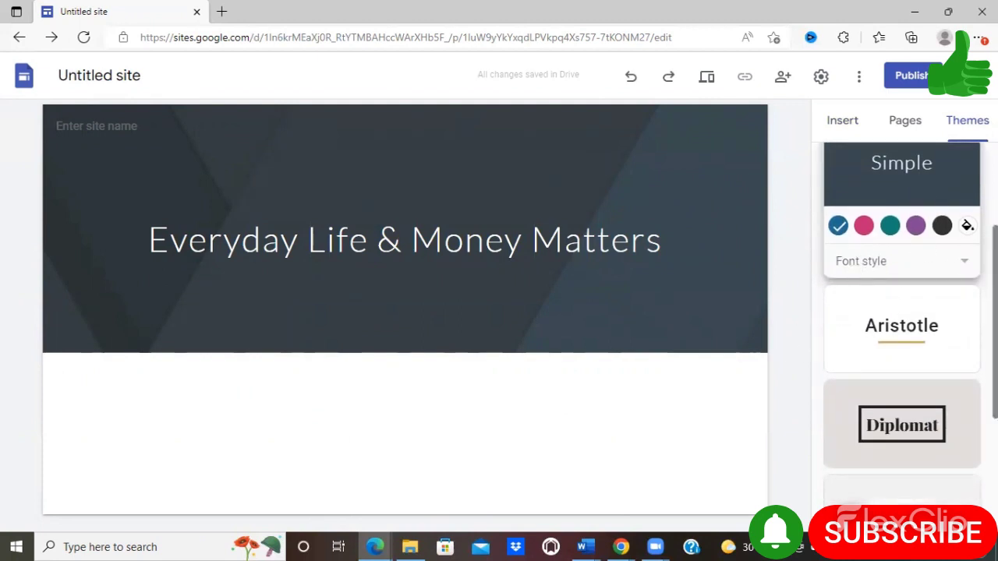
scroll(904, 323, "down", 3)
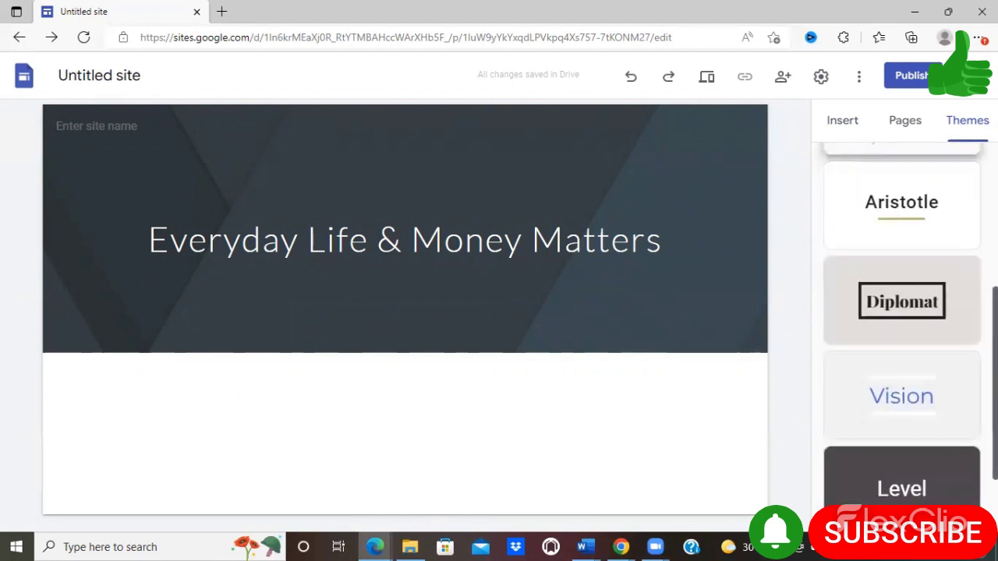
scroll(902, 323, "down", 1)
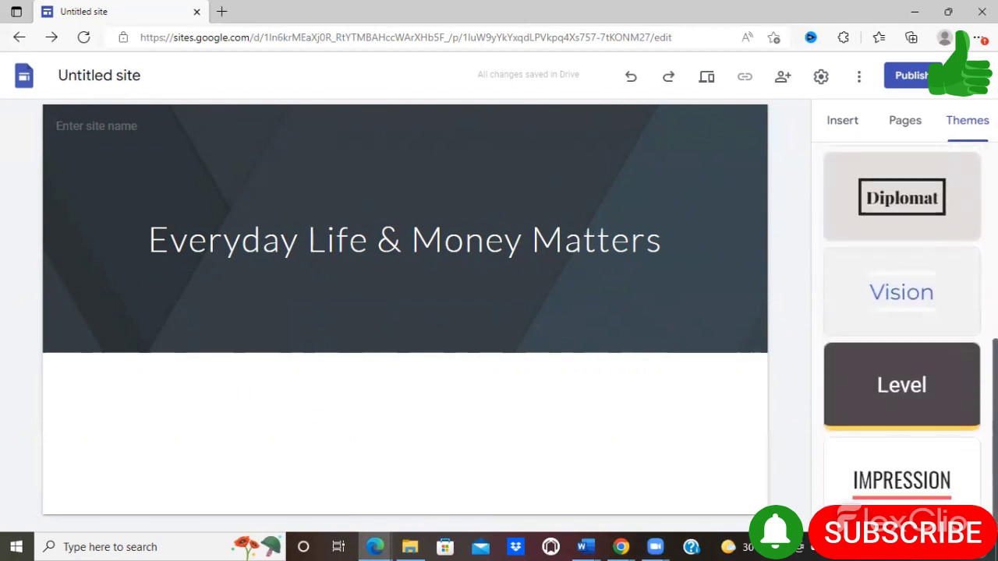
scroll(901, 324, "up", 4)
scroll(902, 324, "down", 1)
scroll(902, 323, "down", 3)
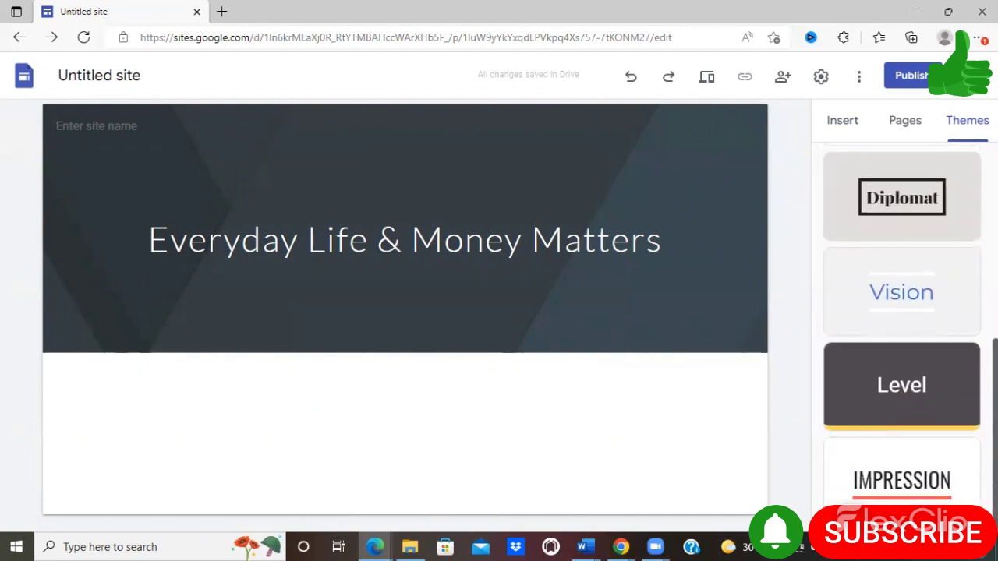
left_click(906, 501)
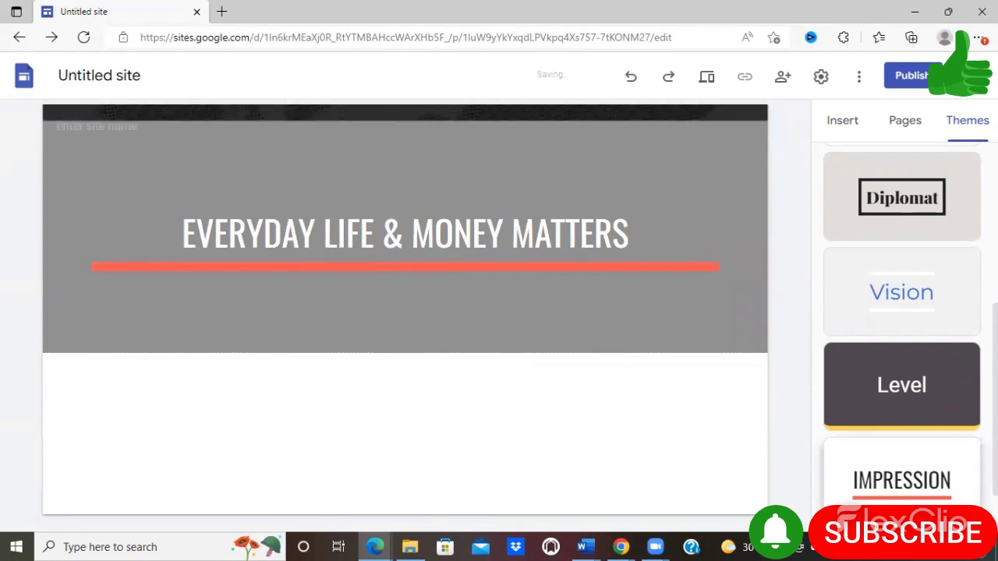
scroll(902, 327, "up", 3)
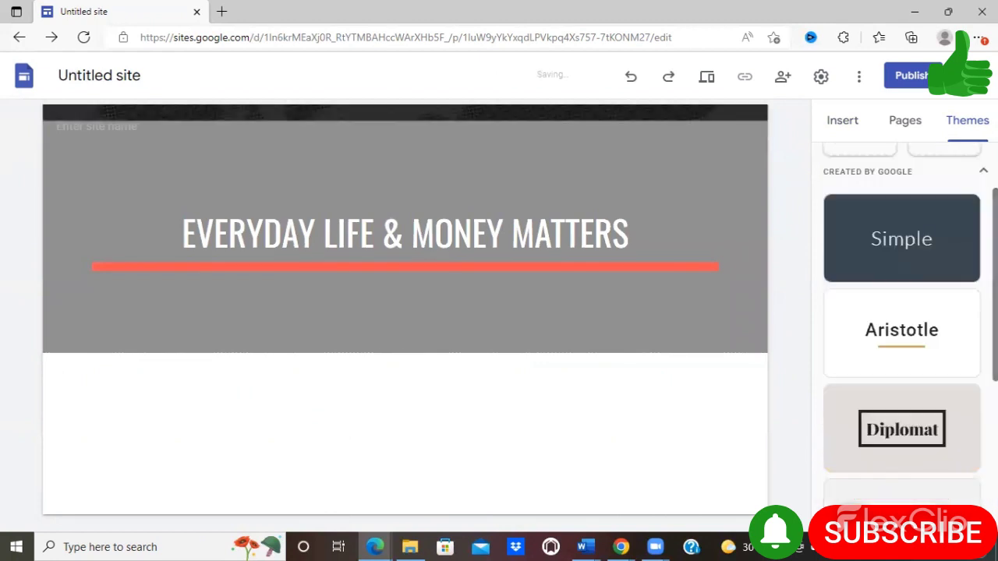
scroll(904, 234, "up", 1)
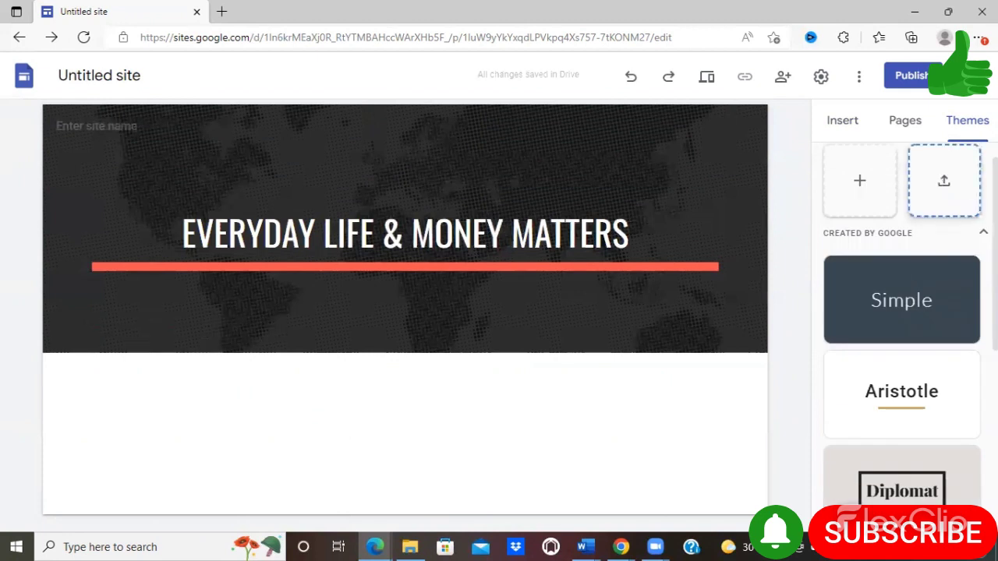
scroll(904, 233, "up", 1)
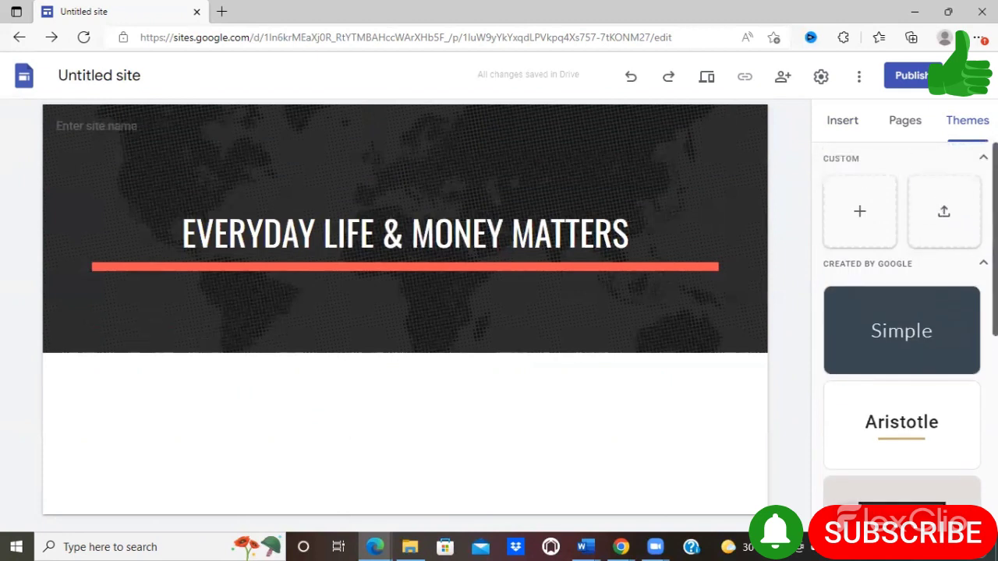
Step: Add the subtitle 'Life and Money' under the header title and centre it
left_click(655, 241)
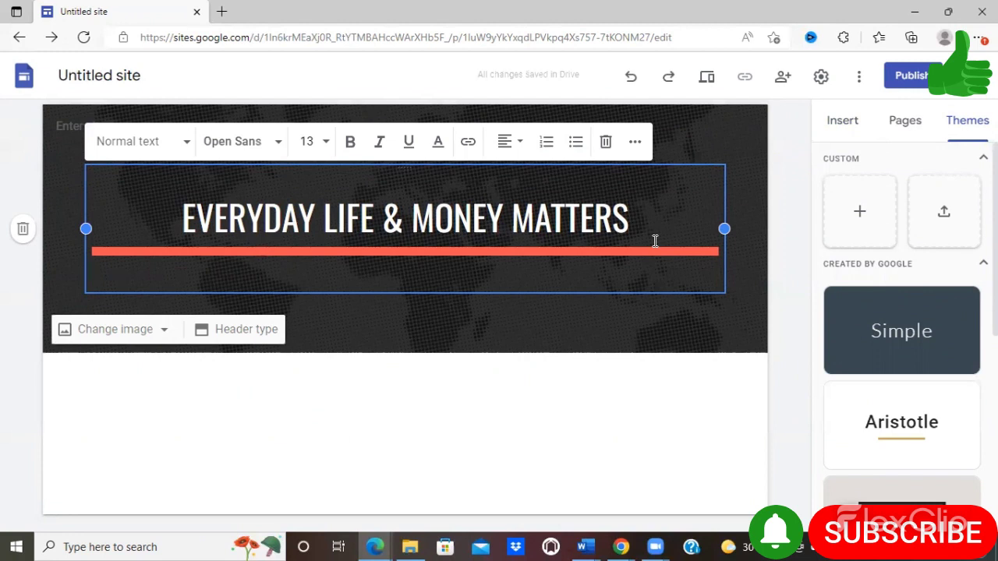
type("Life")
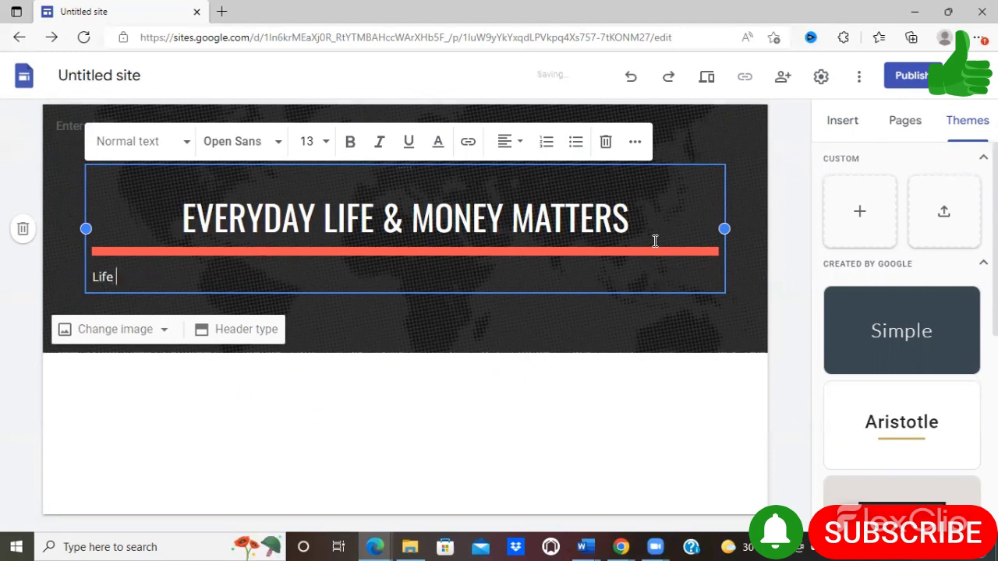
type(" and Money")
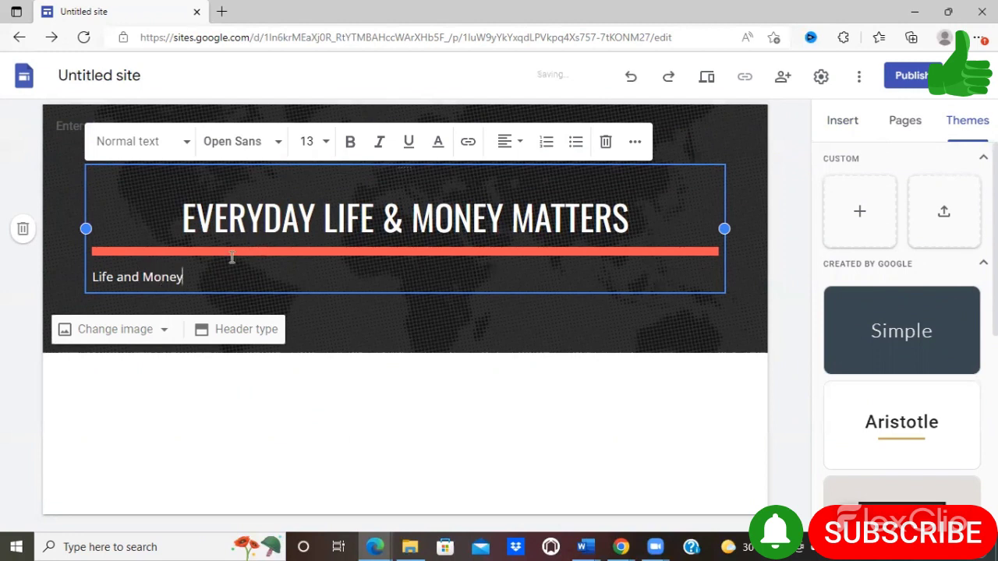
triple_click(88, 267)
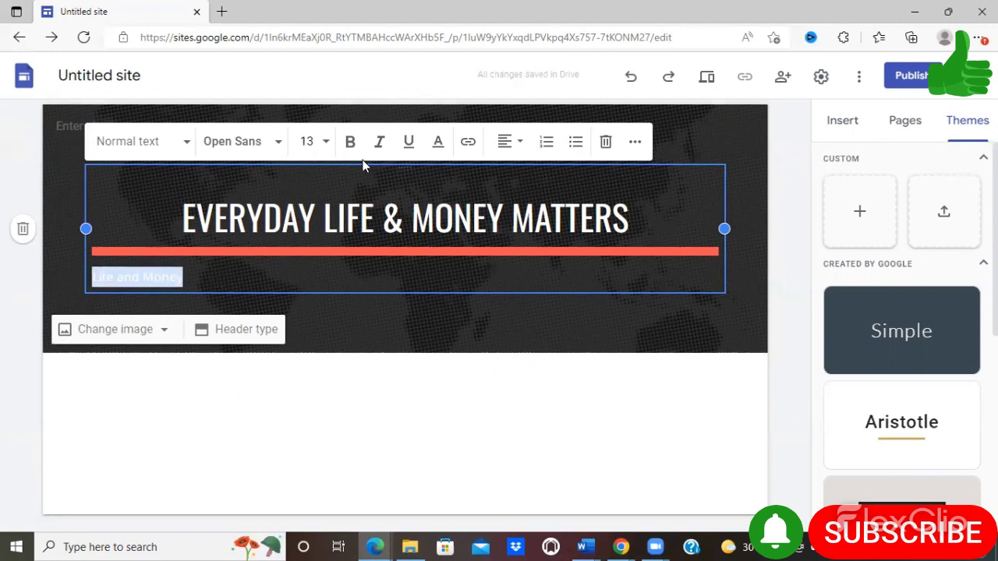
left_click(518, 142)
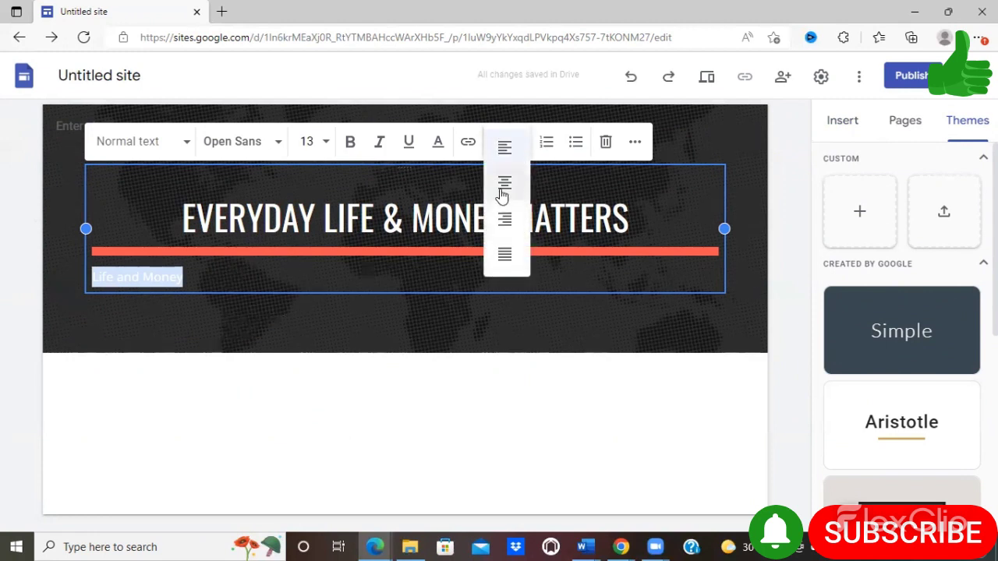
left_click(503, 184)
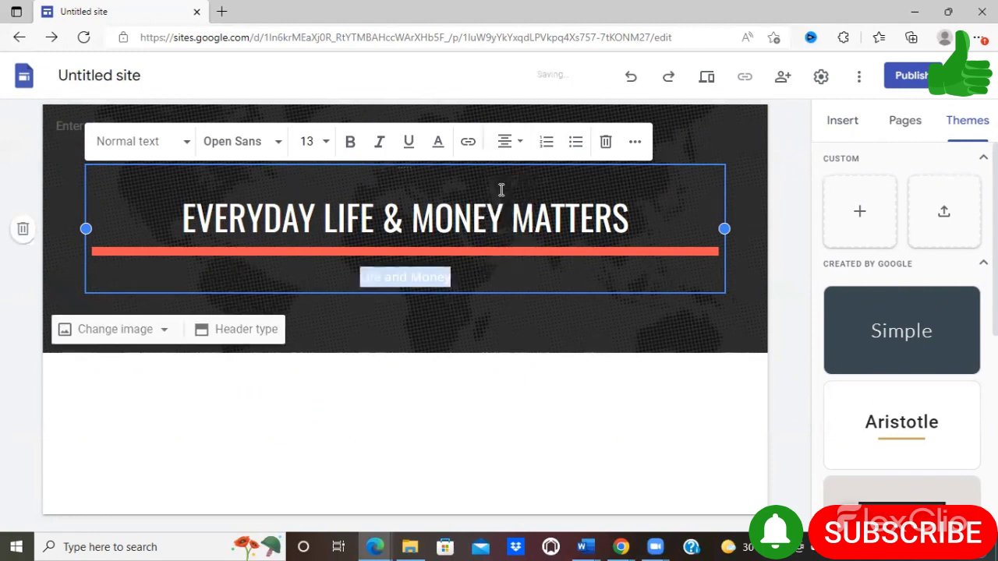
Step: Set the subtitle to font size 18 after briefly trying 24
left_click(326, 141)
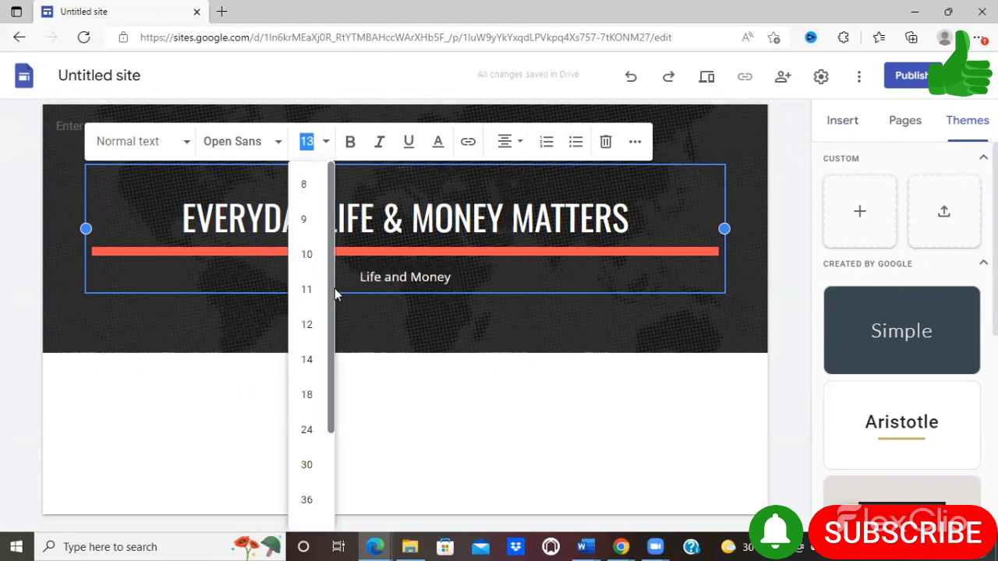
left_click(305, 439)
mouse_move(291, 275)
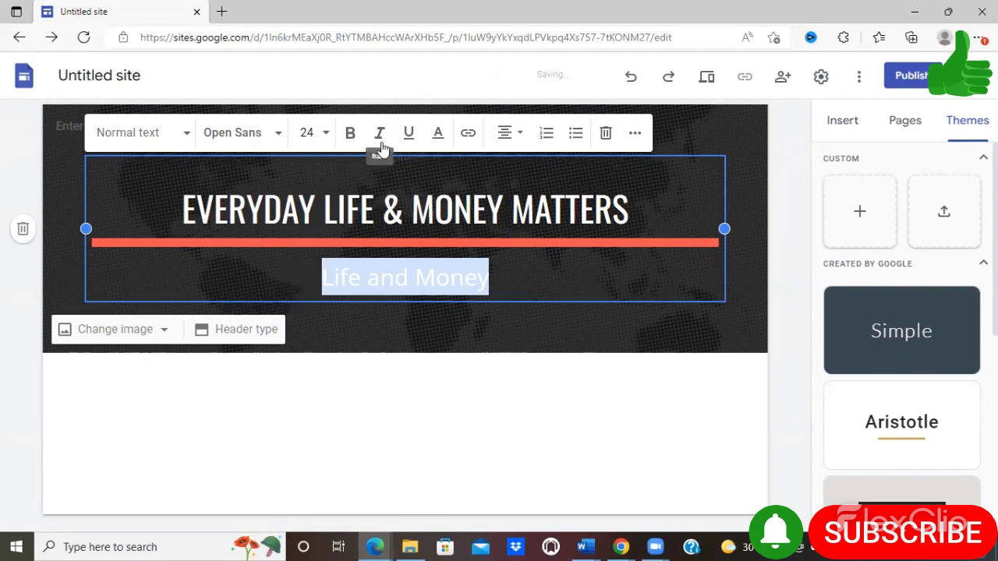
left_click(326, 139)
left_click(309, 387)
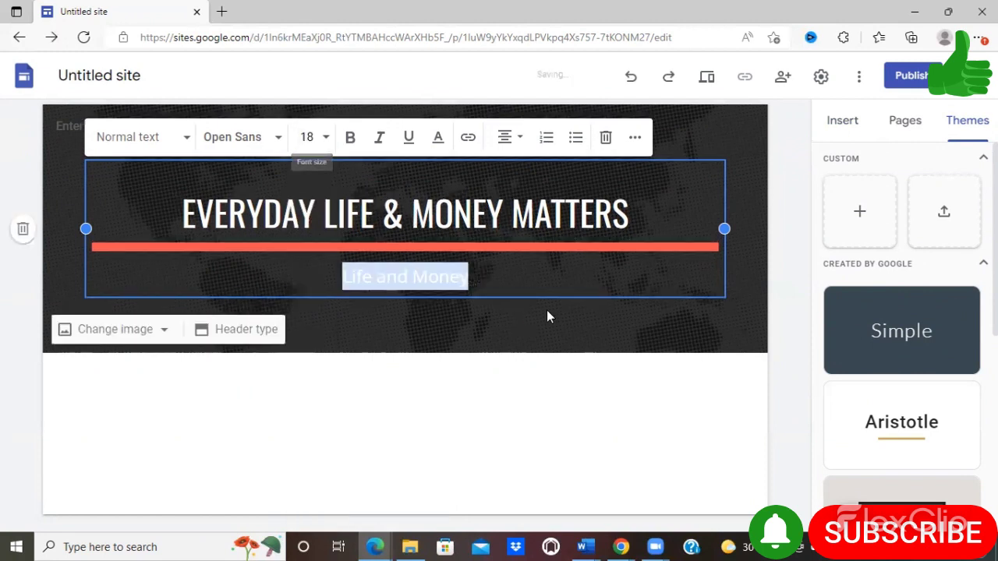
left_click(548, 314)
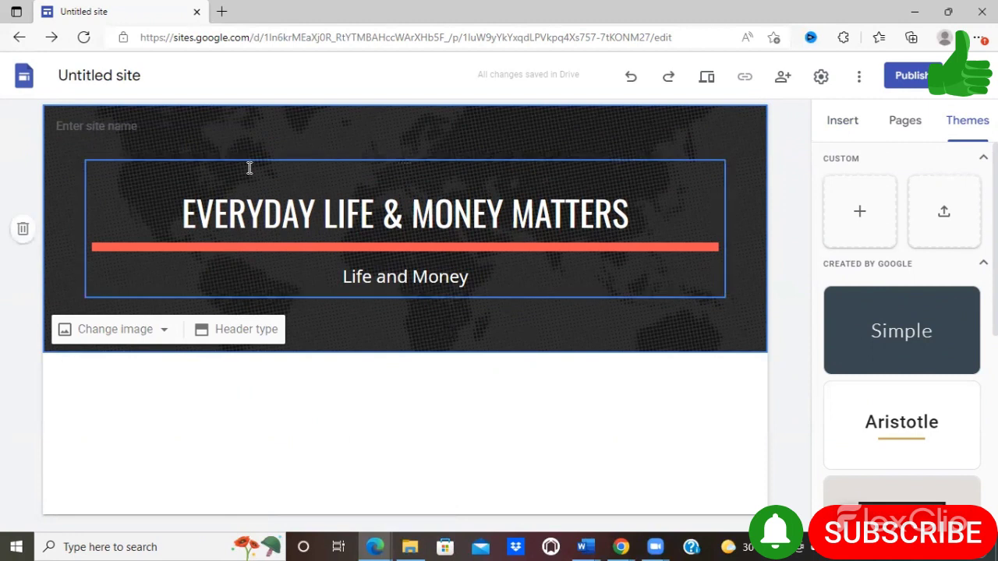
left_click(166, 332)
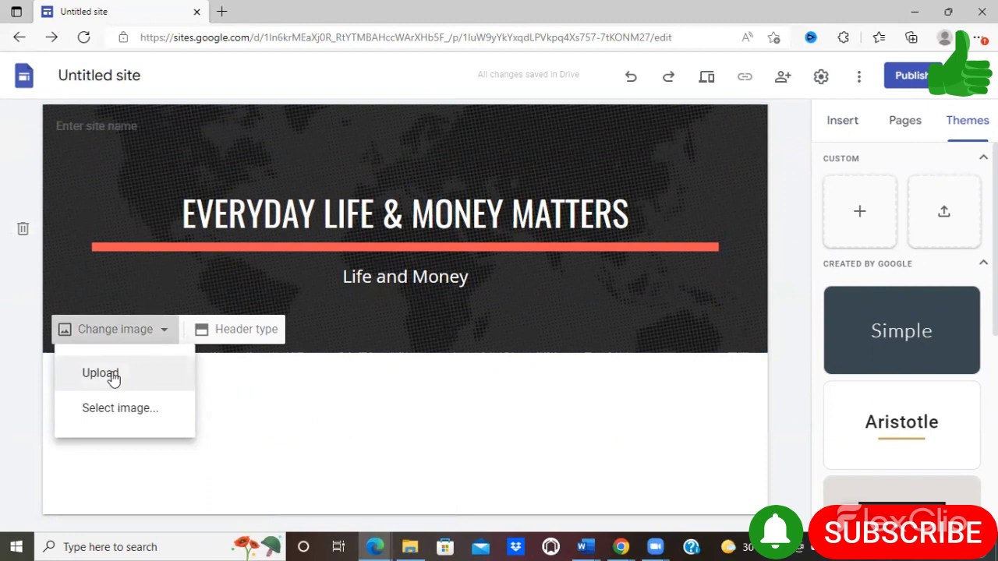
Step: Try a solid green Gallery image as the header background
left_click(121, 415)
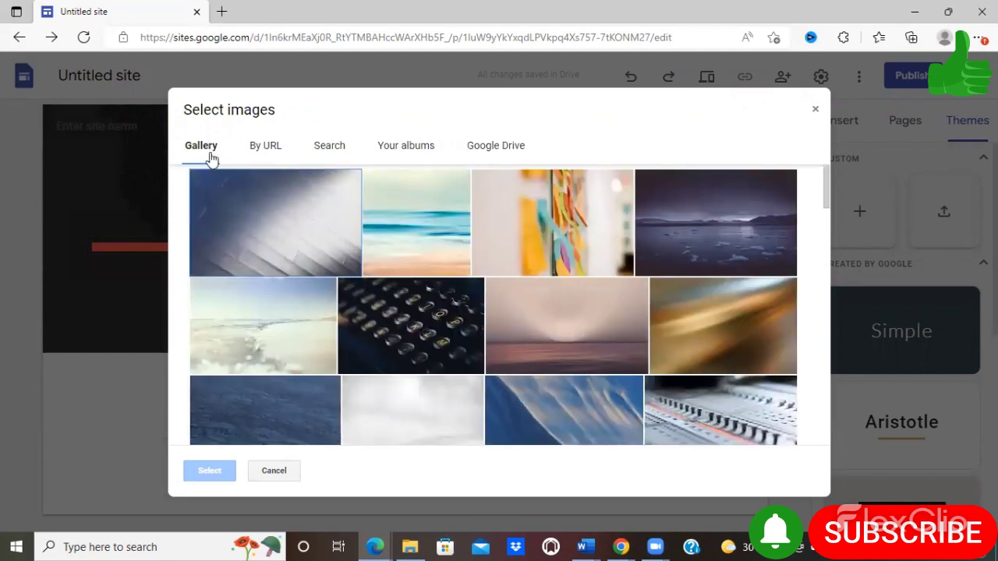
scroll(539, 323, "down", 9)
left_click(539, 323)
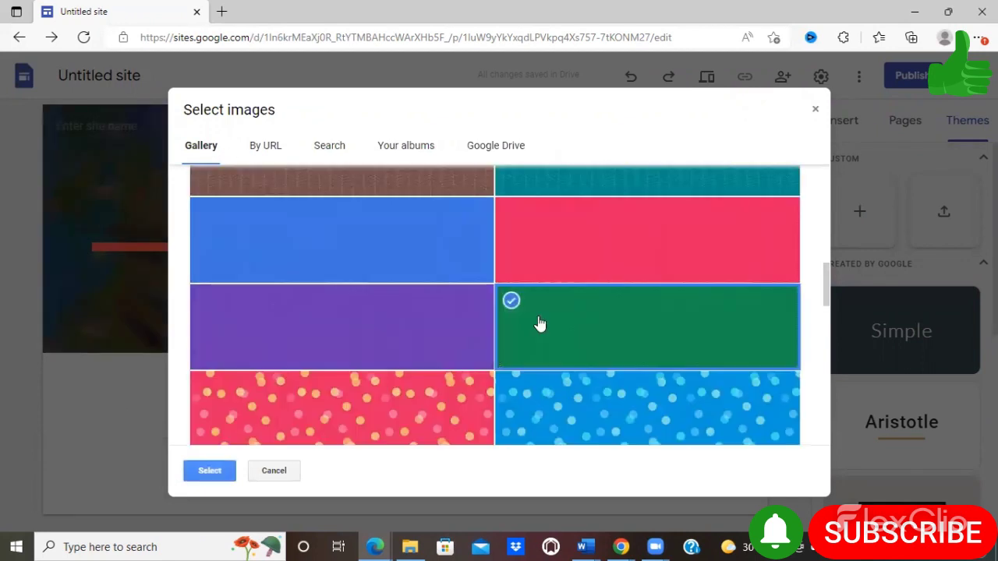
left_click(209, 470)
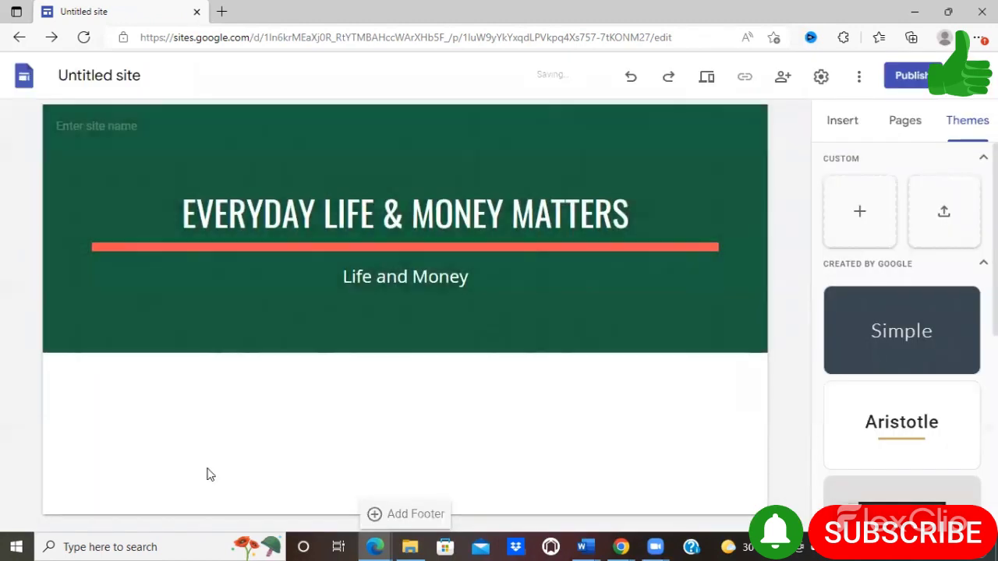
Step: Search 'abstract photos' and set the red-and-blue paint-splash image as header background
left_click(85, 341)
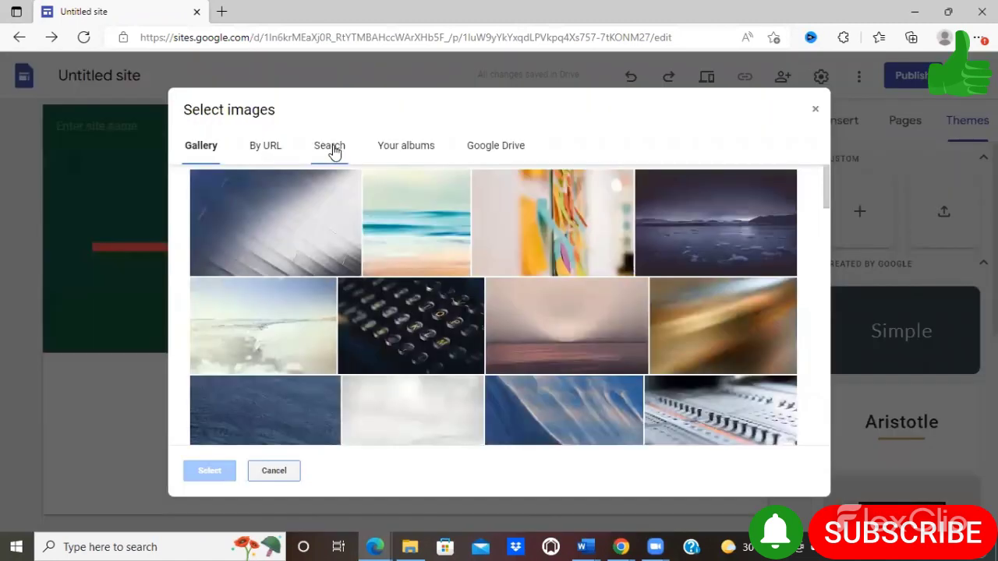
left_click(333, 150)
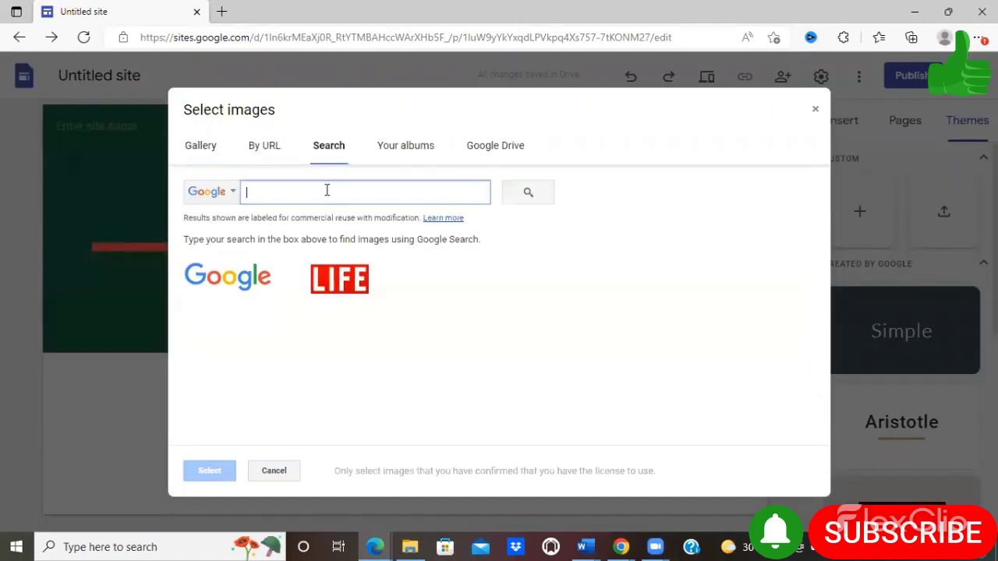
type("abstract p")
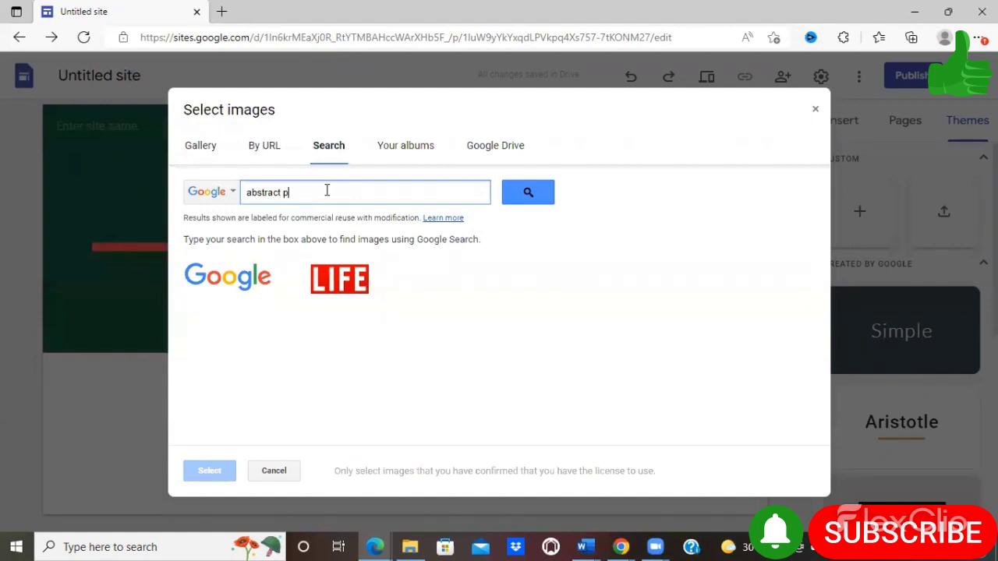
type("hotos")
key("Return")
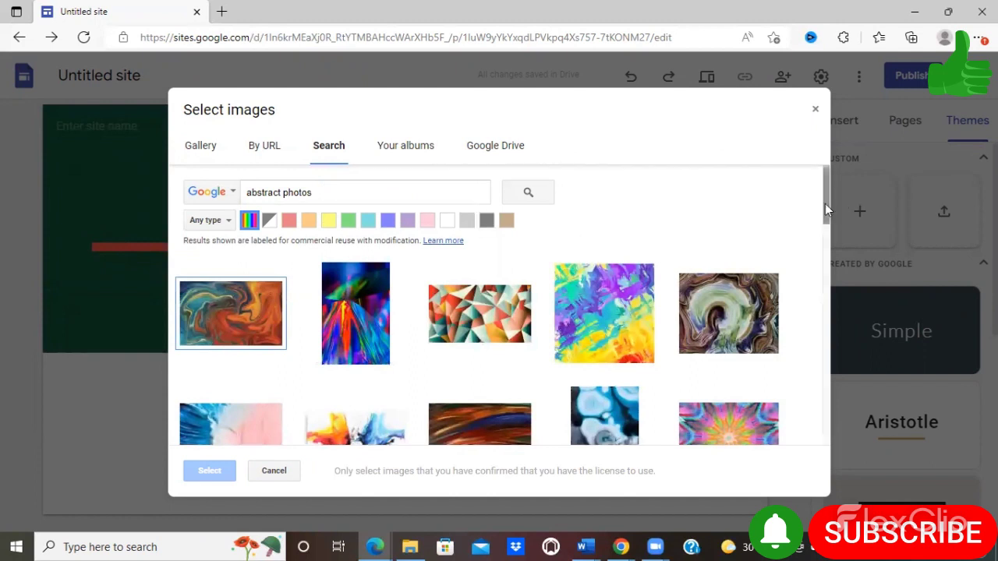
scroll(826, 209, "down", 2)
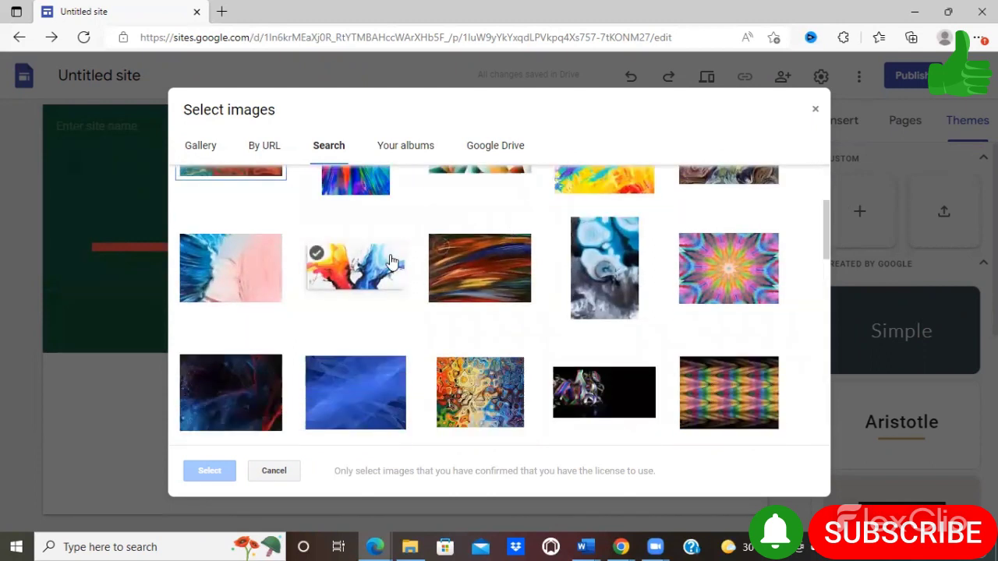
left_click(393, 261)
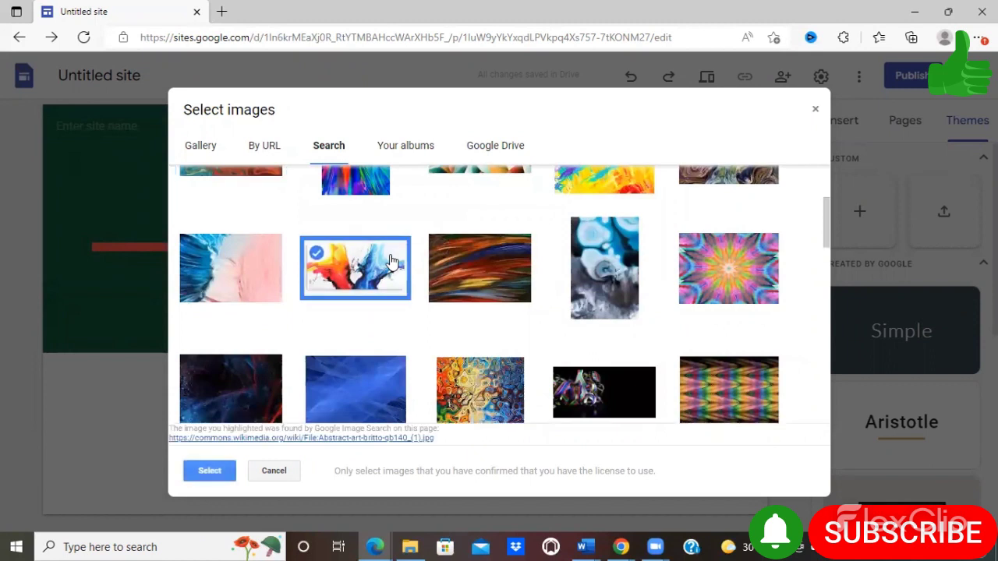
left_click(209, 471)
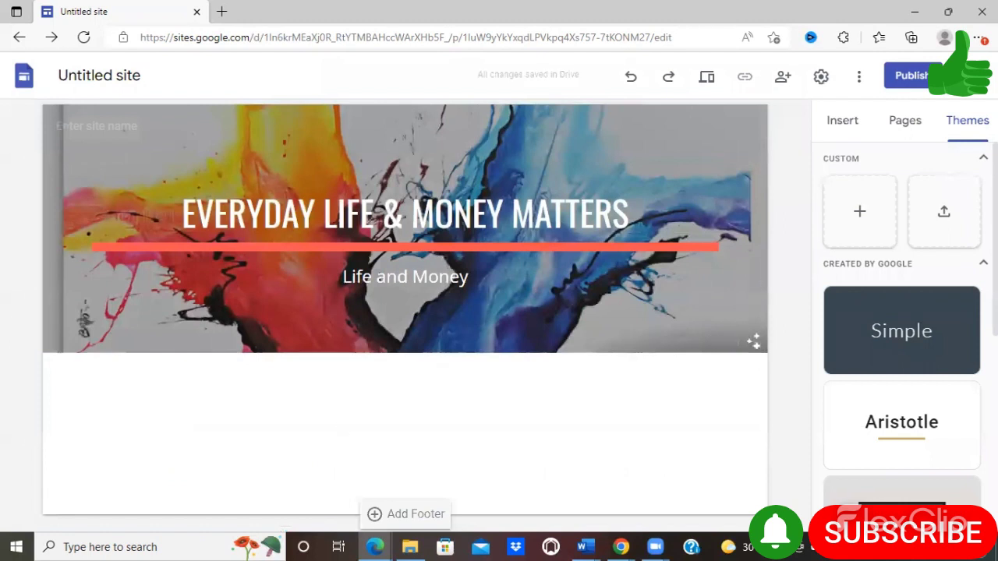
Step: Name the site 'Life and Money Matters' and open the Brand images settings
left_click(73, 126)
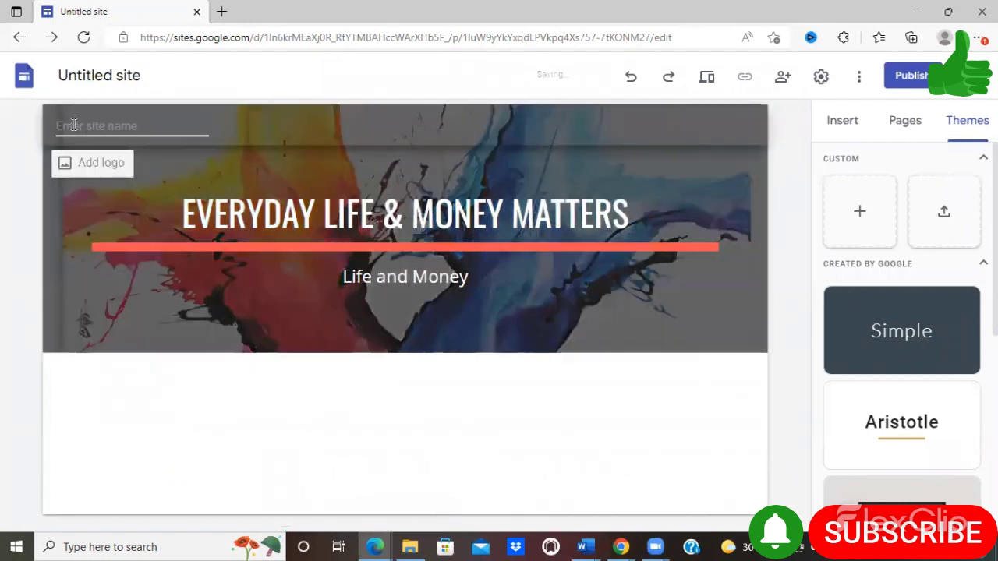
type("Life")
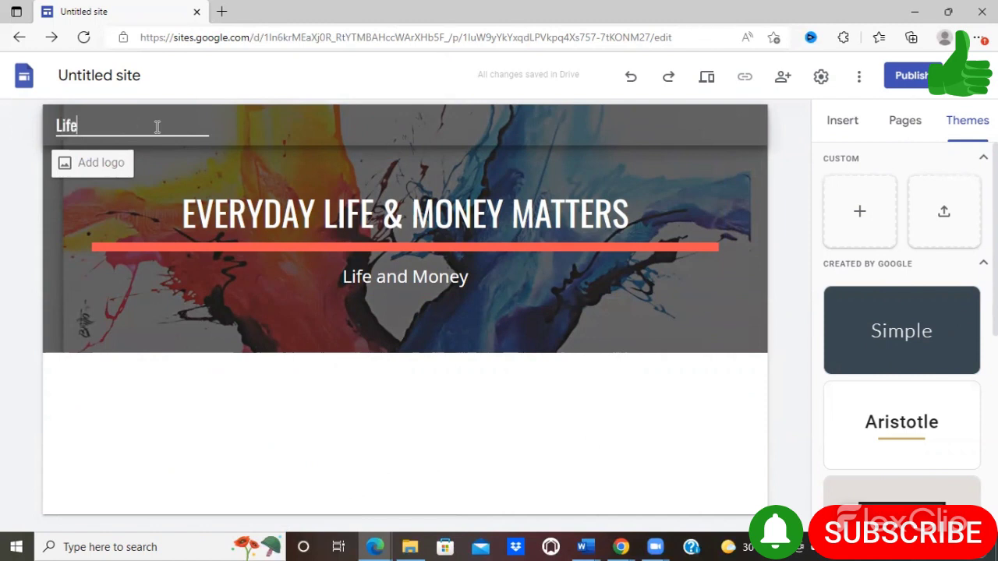
type(" and Money Matters")
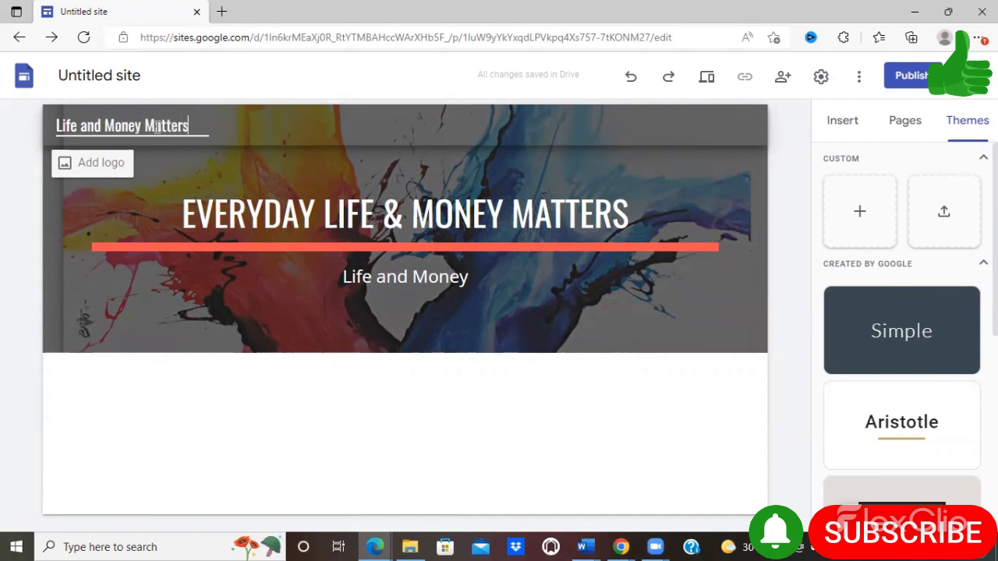
left_click(76, 170)
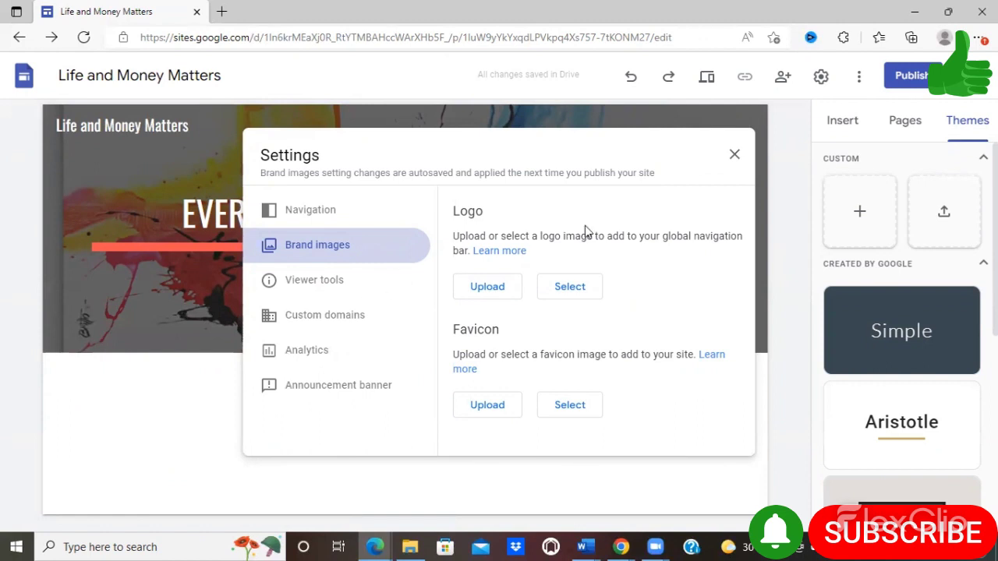
Step: Close Settings and switch the header type to Large banner
left_click(734, 154)
left_click(314, 330)
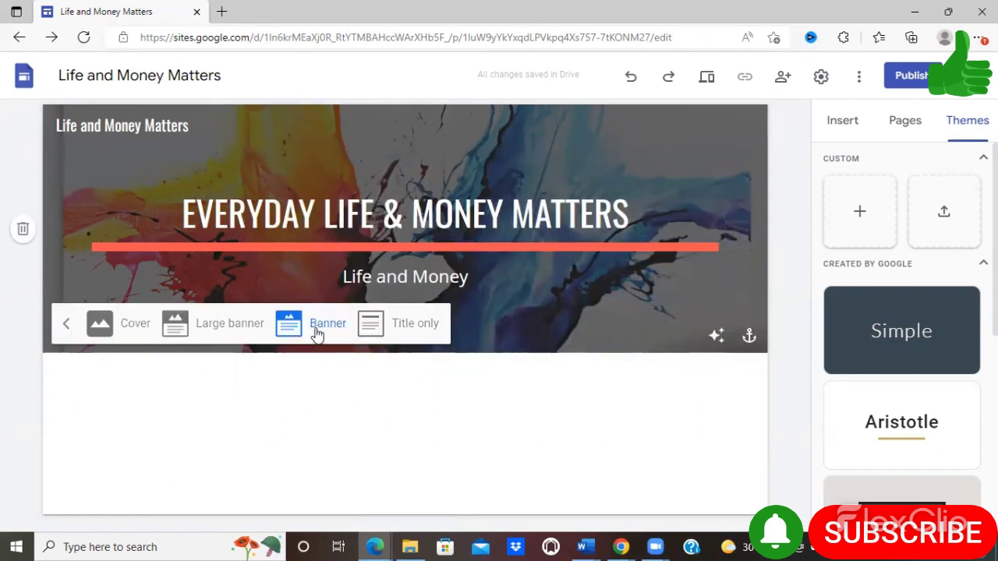
left_click(219, 326)
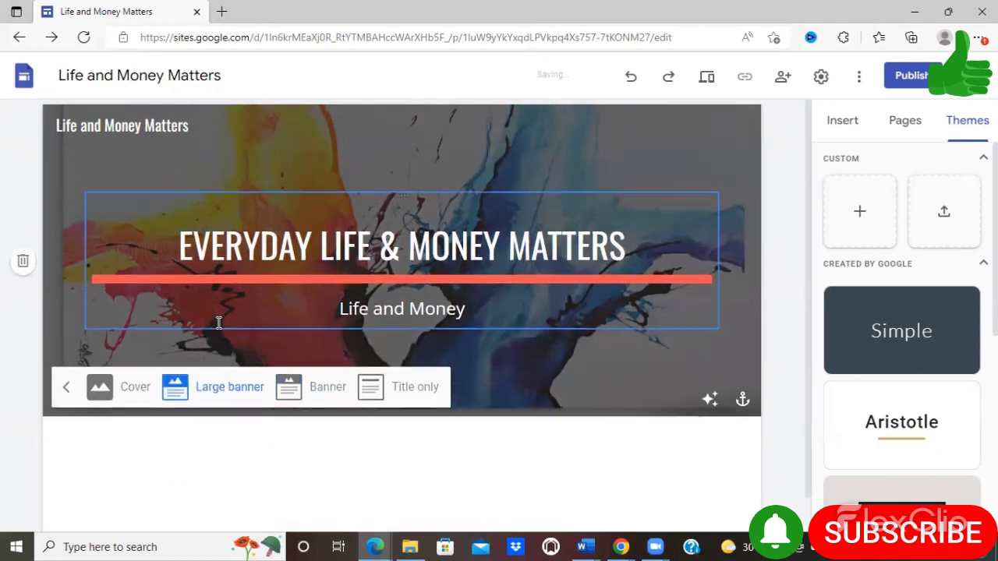
Step: Undo back to the Cover header and browse the Insert panel's elements
left_click(840, 122)
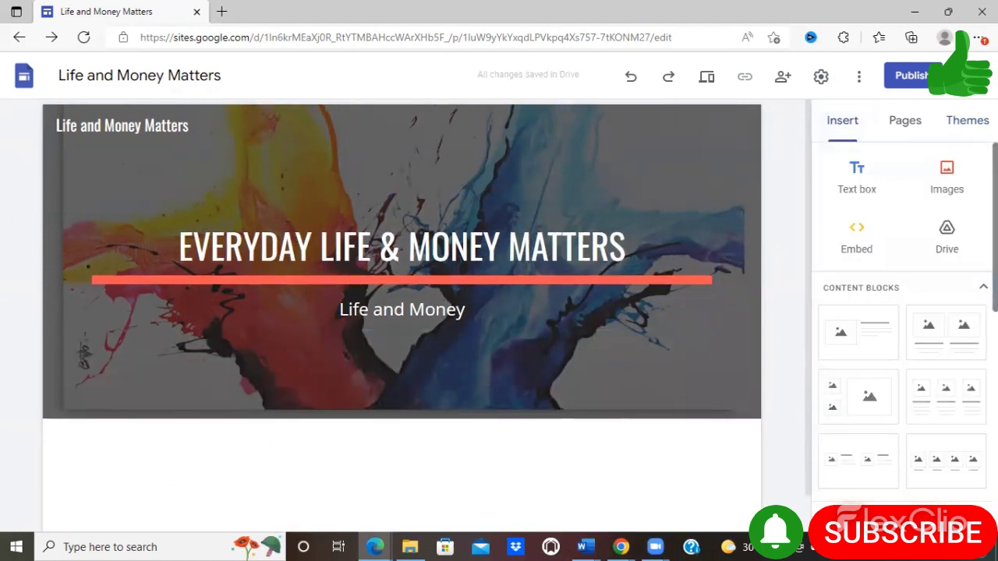
scroll(883, 236, "down", 3)
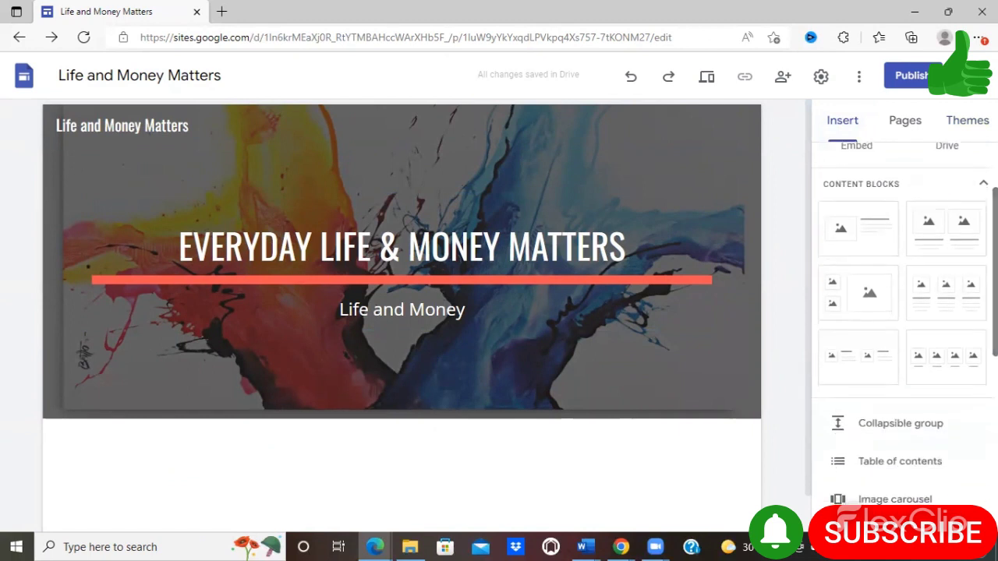
key("ctrl+z")
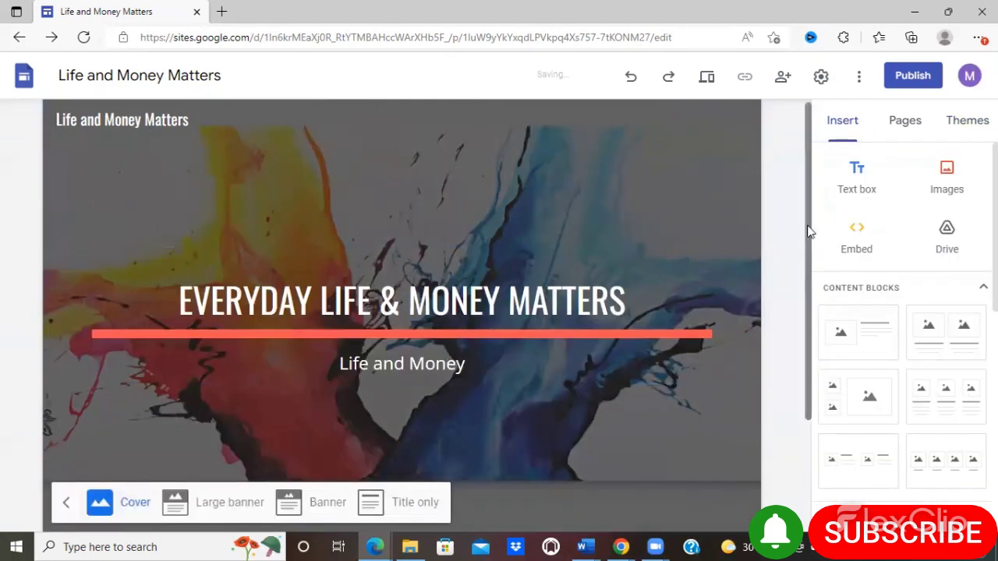
left_click_drag(811, 242, 820, 361)
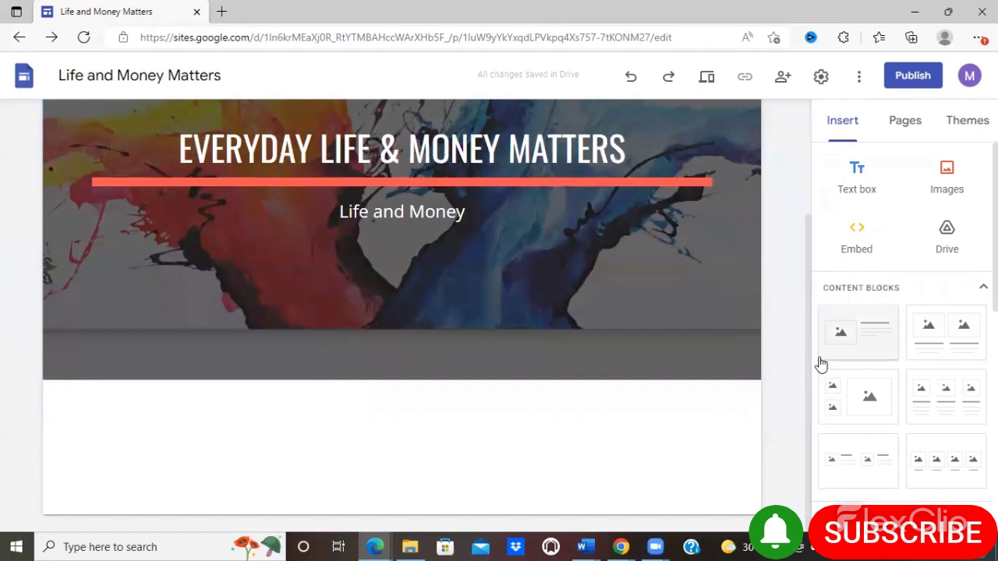
scroll(904, 322, "down", 3)
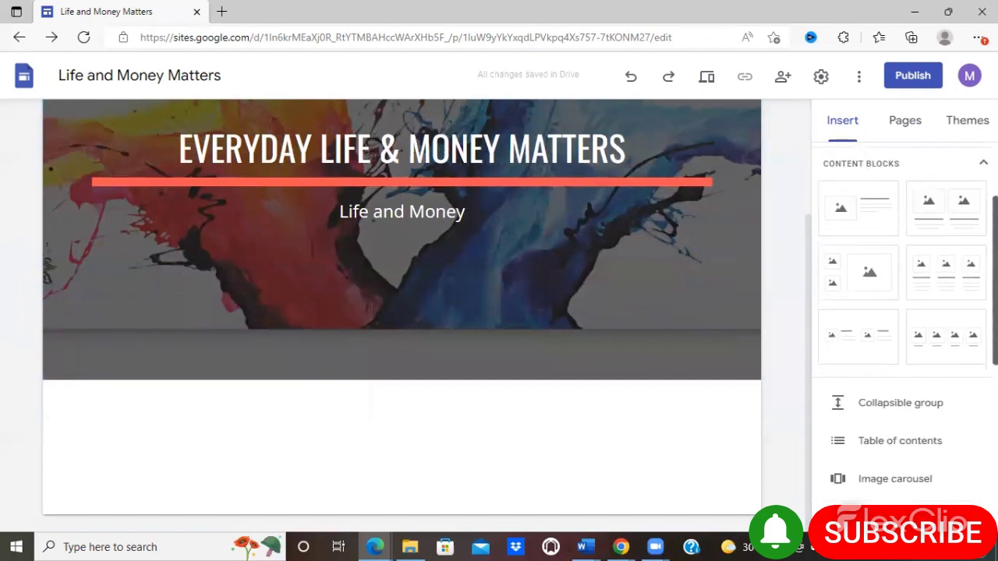
scroll(904, 322, "down", 2)
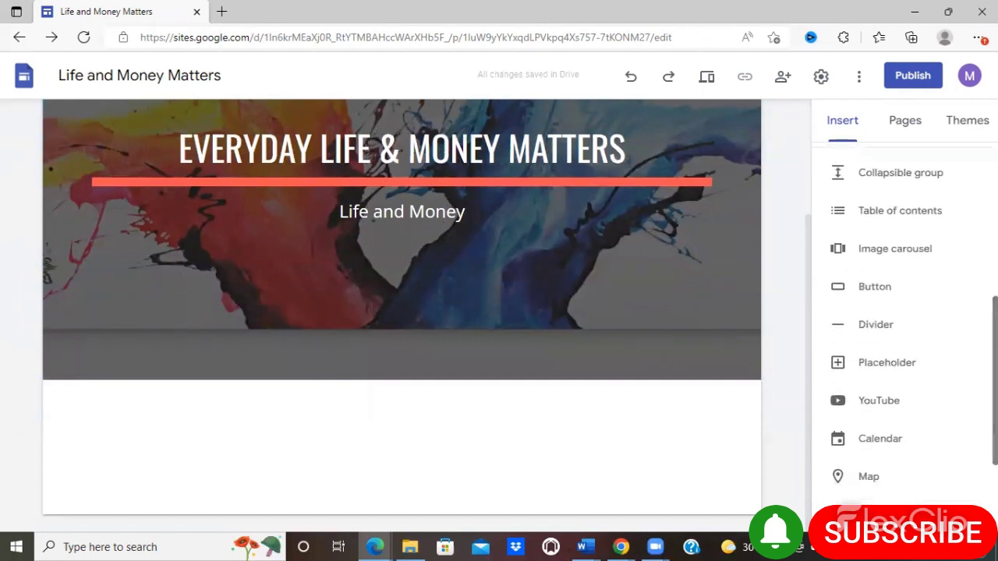
mouse_move(184, 366)
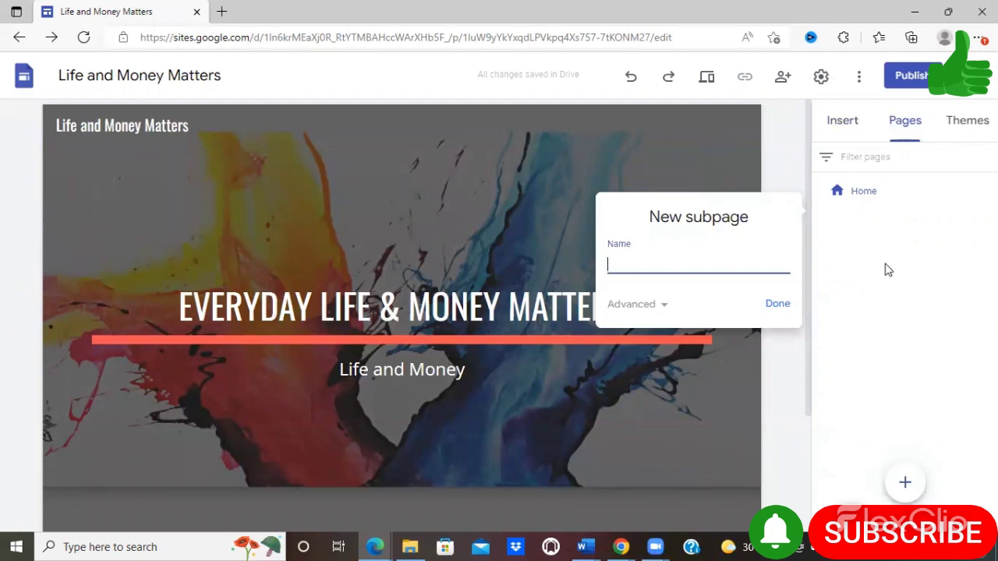
Step: Paste 'About Everyday Life and Money Matters' as the new subpage name and create it
type("ABOUT EVERYDAY LIFE AND MONEY MATTERS")
left_click(777, 304)
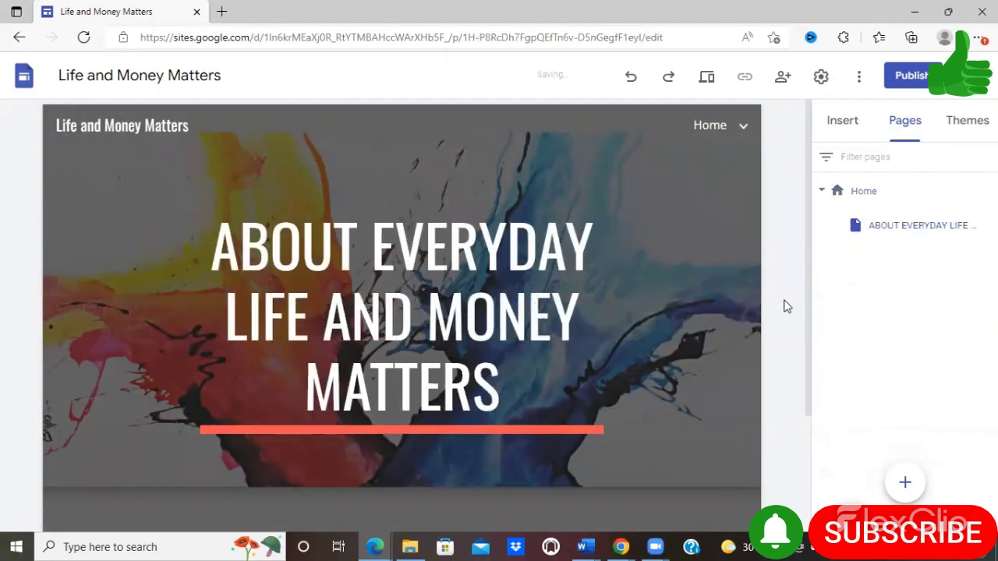
mouse_move(725, 130)
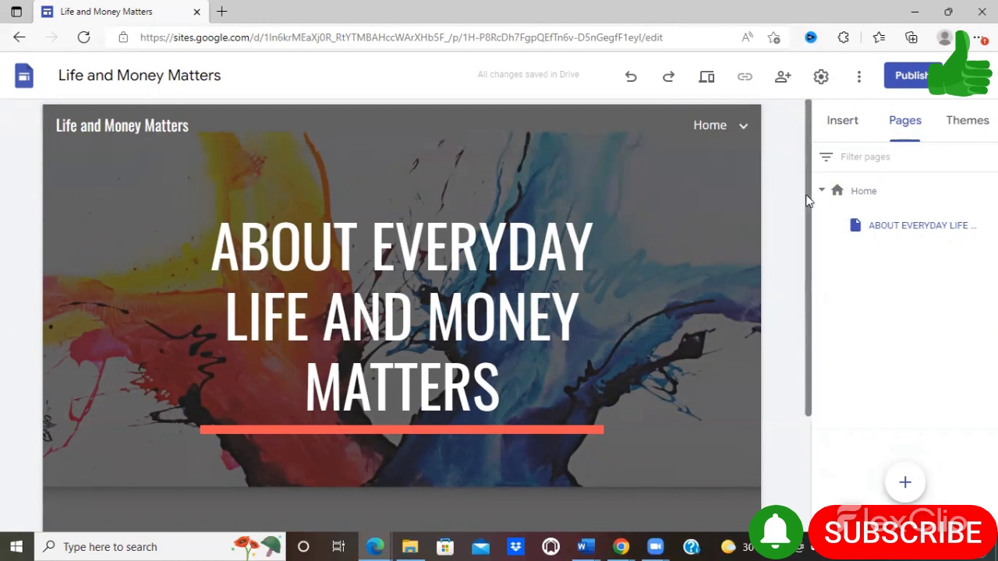
Step: Set the About page title to font size 36 and switch its header to Banner
scroll(809, 243, "down", 2)
scroll(809, 243, "up", 1)
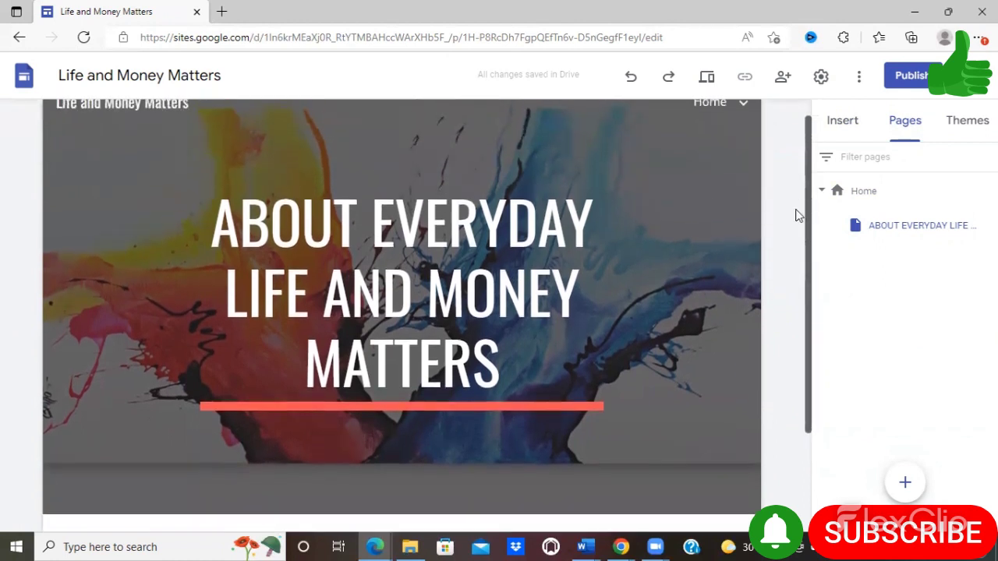
left_click(435, 309)
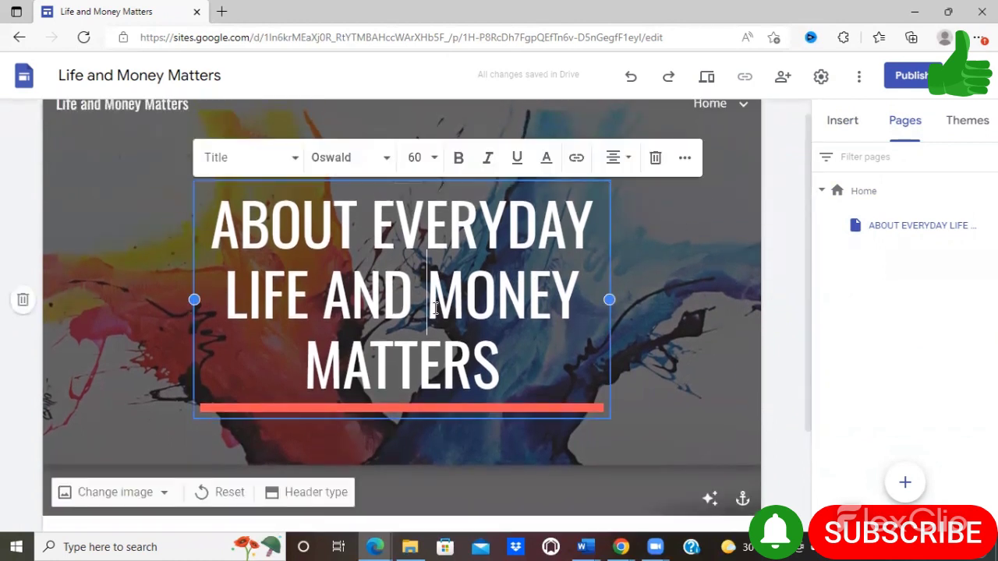
left_click(434, 158)
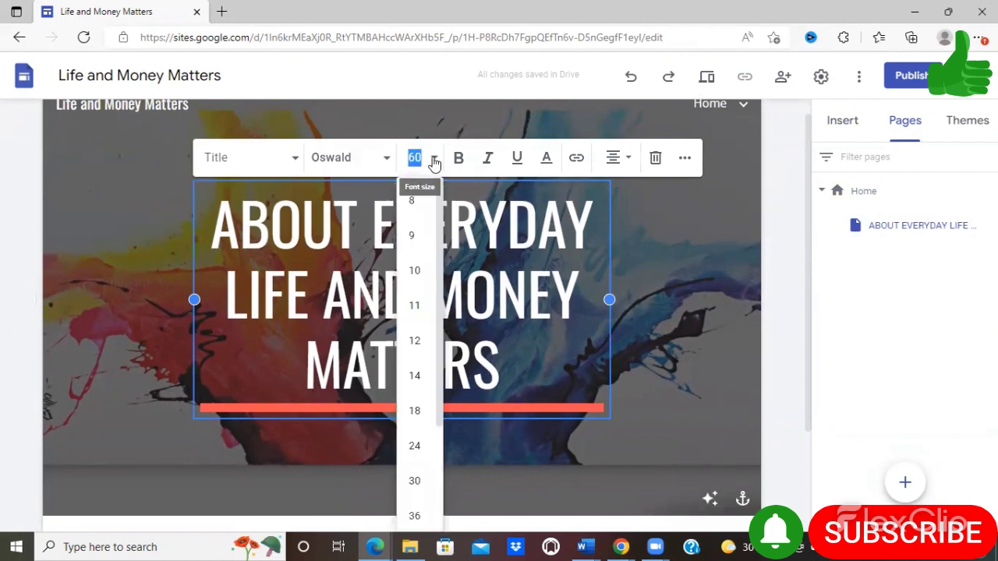
left_click(413, 515)
left_click(306, 359)
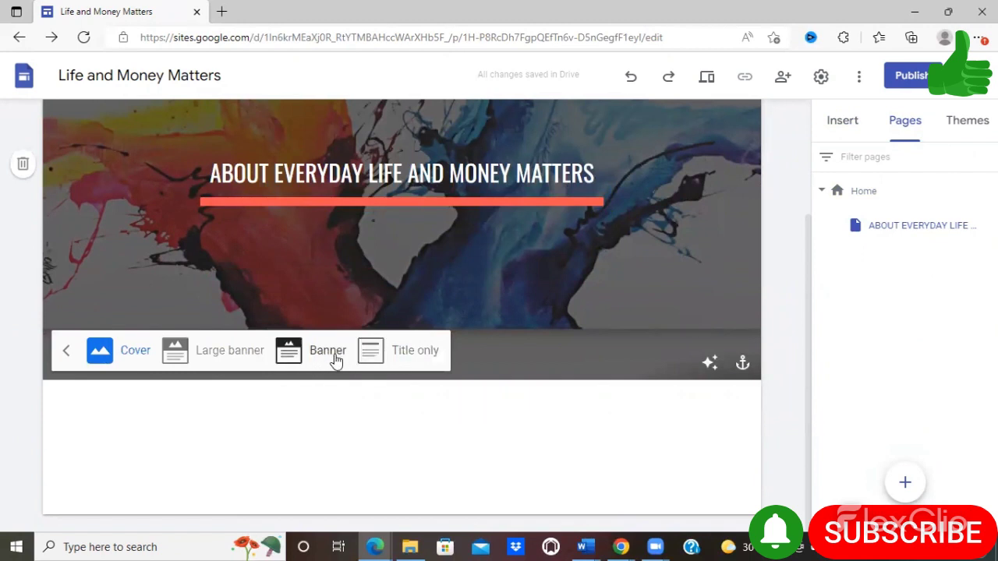
left_click(336, 357)
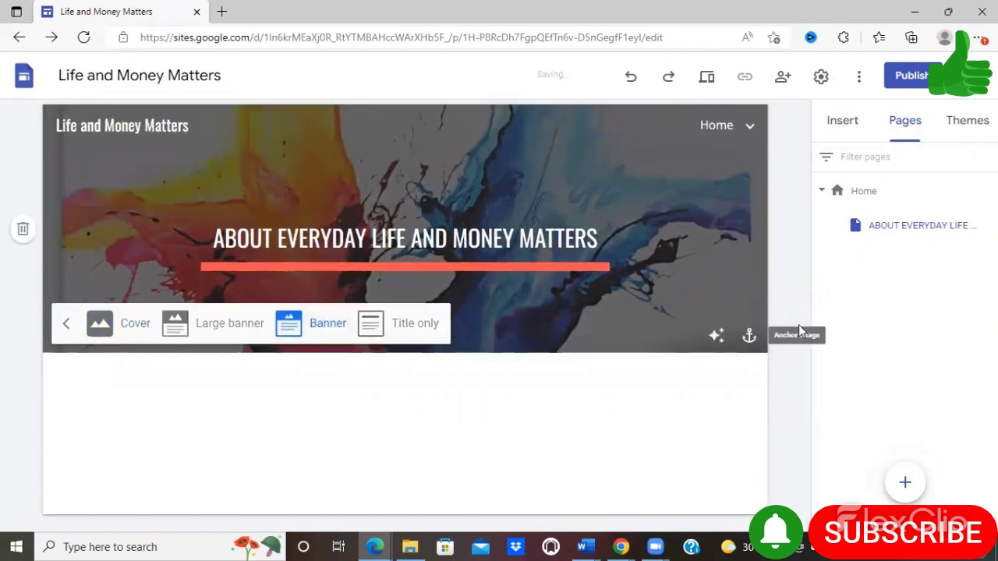
left_click(852, 127)
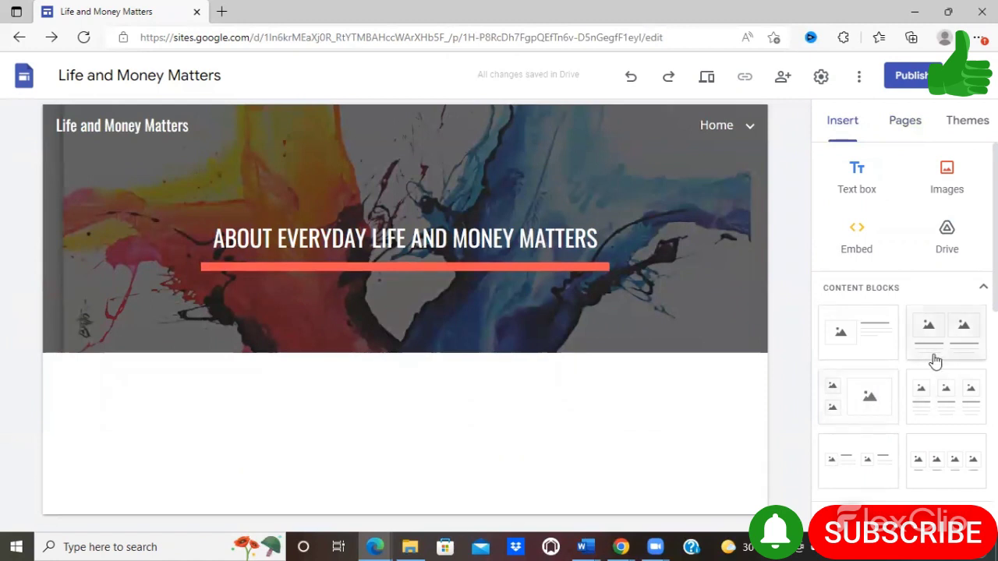
Step: Add two content sections, embed the 'How to make money? MONEY Matters' video, and select the empty right column
left_click(886, 351)
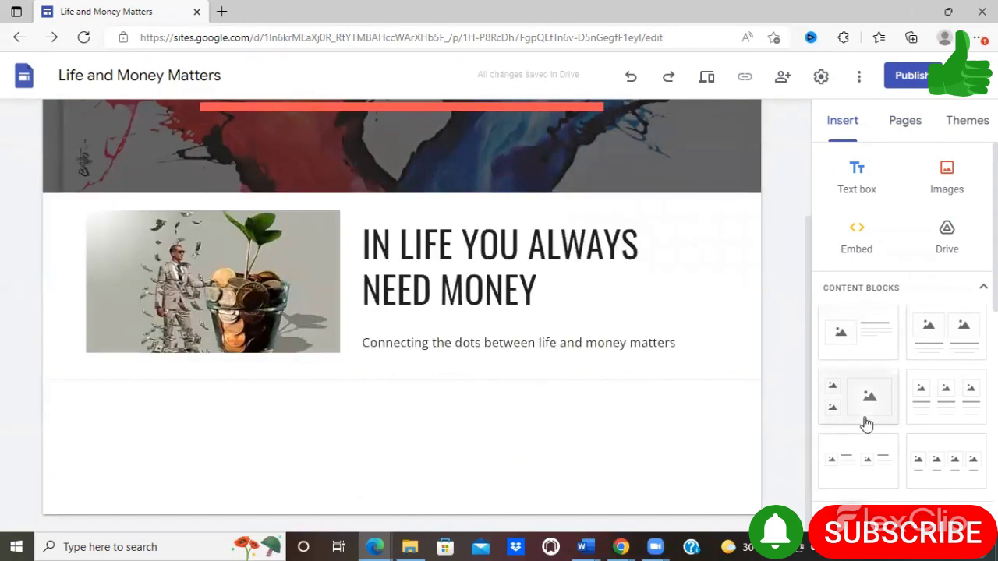
left_click(949, 350)
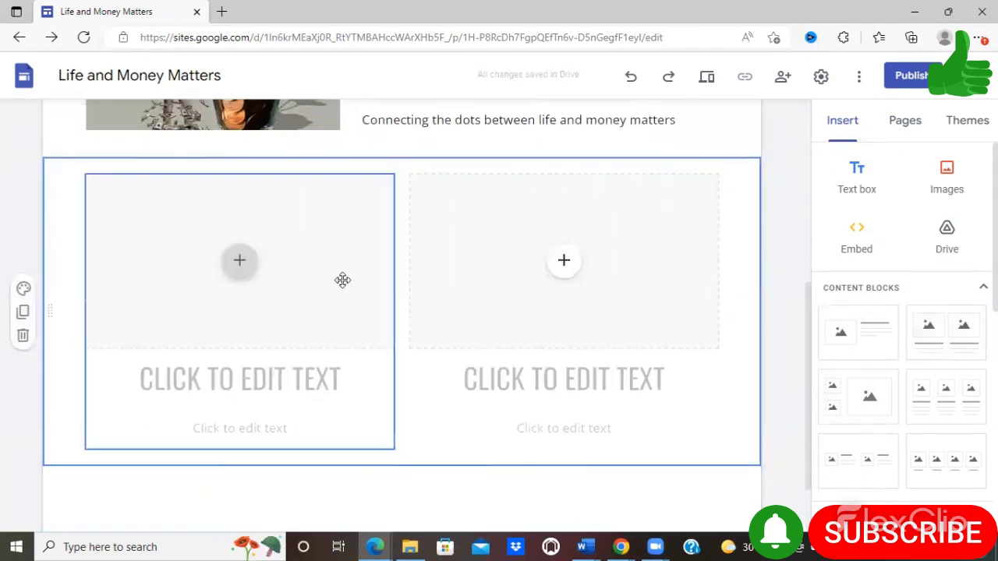
left_click(245, 273)
left_click(247, 282)
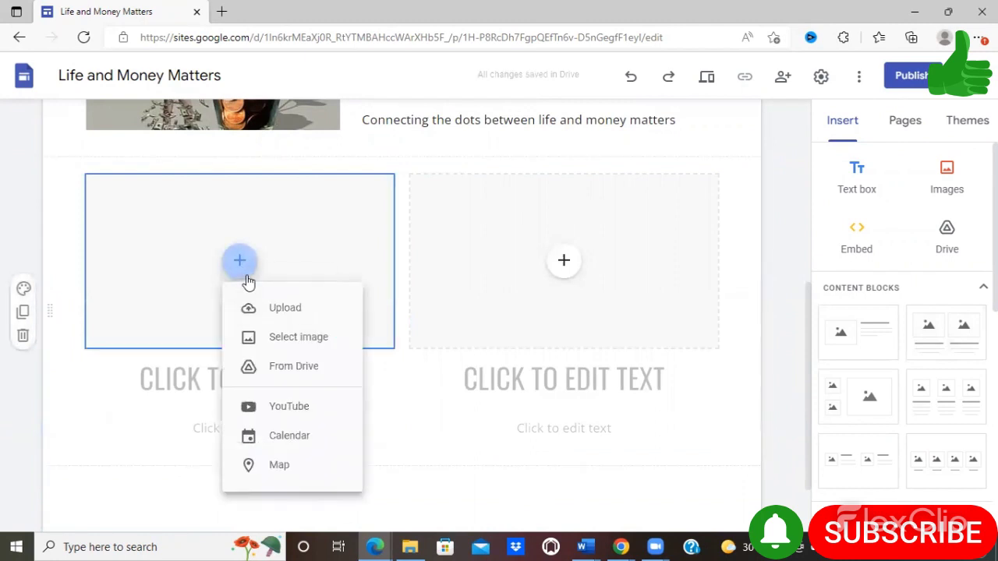
left_click(284, 406)
left_click(323, 242)
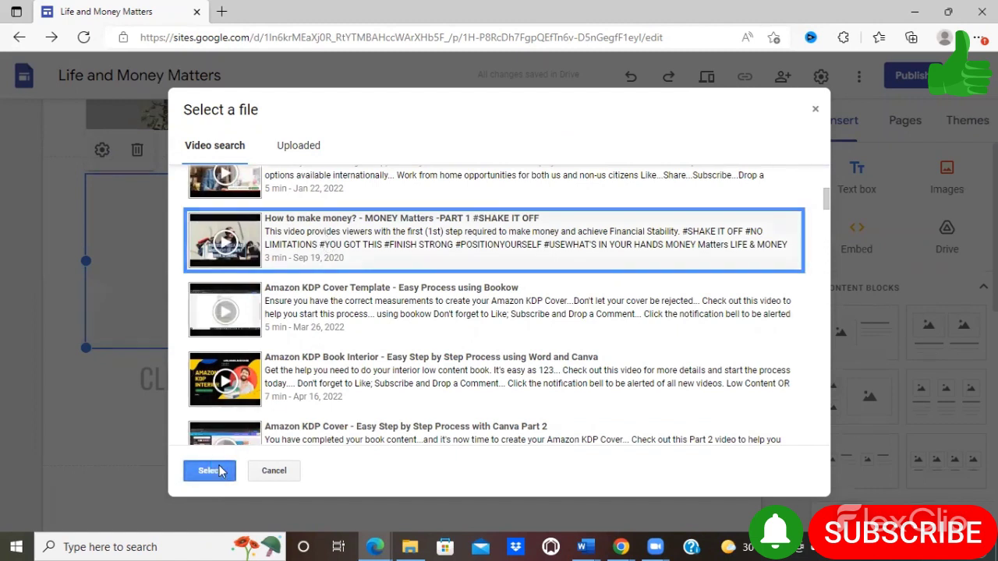
left_click(218, 470)
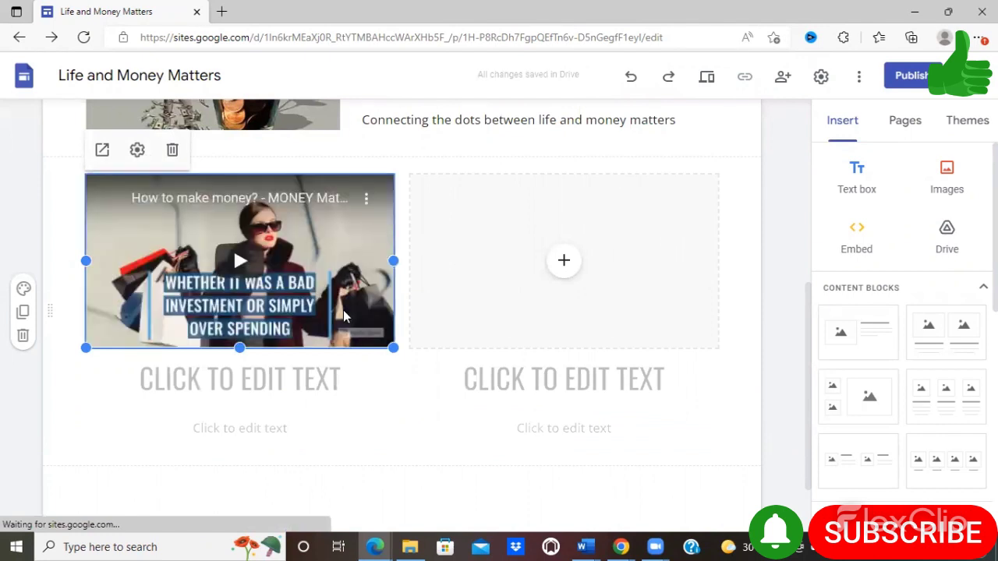
left_click(203, 386)
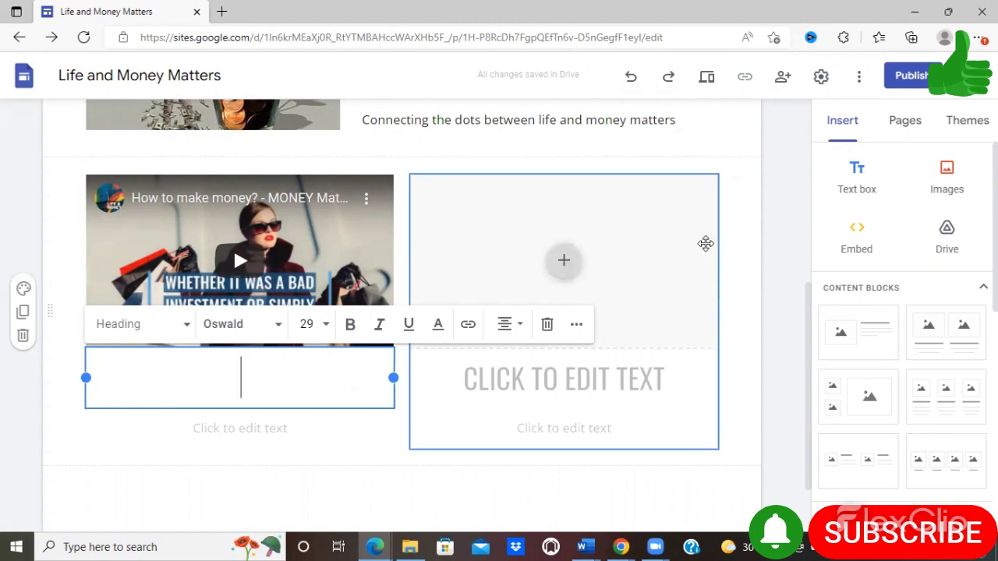
left_click(704, 244)
Step: Delete the empty right column from the page
key("Delete")
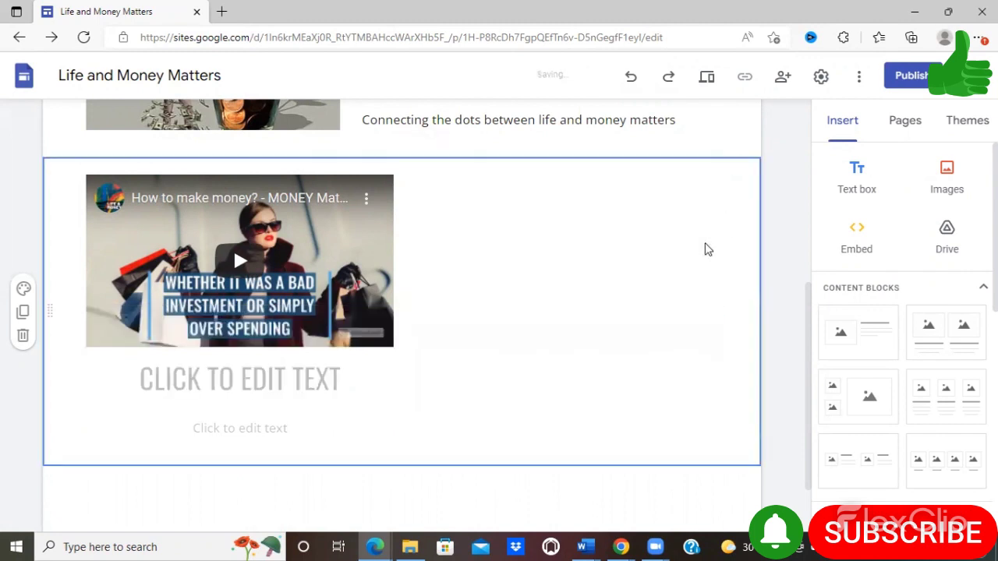
scroll(352, 304, "up", 5)
scroll(813, 318, "down", 5)
scroll(813, 318, "up", 5)
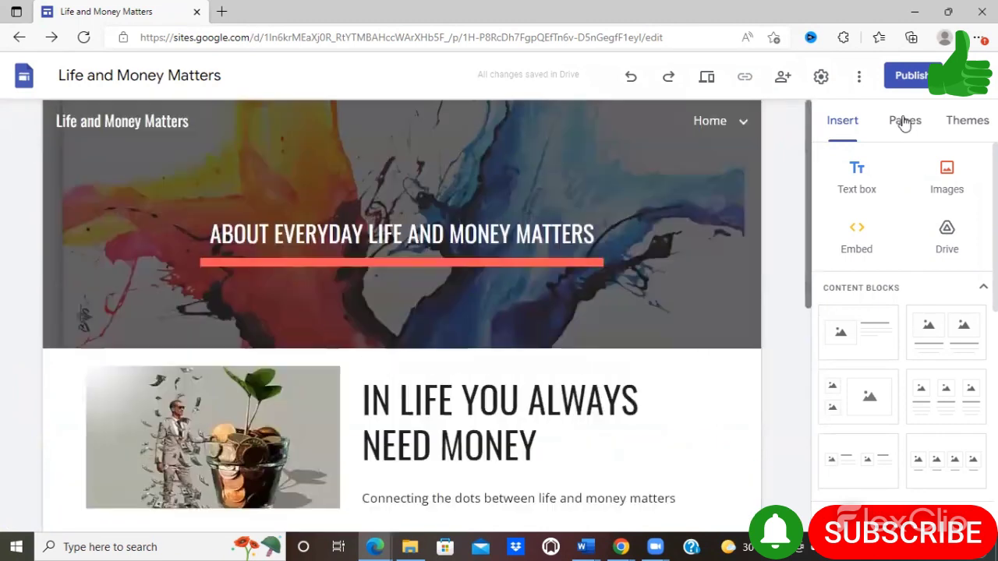
Step: Add a subpage named CONTACT INFO under Home
left_click(904, 122)
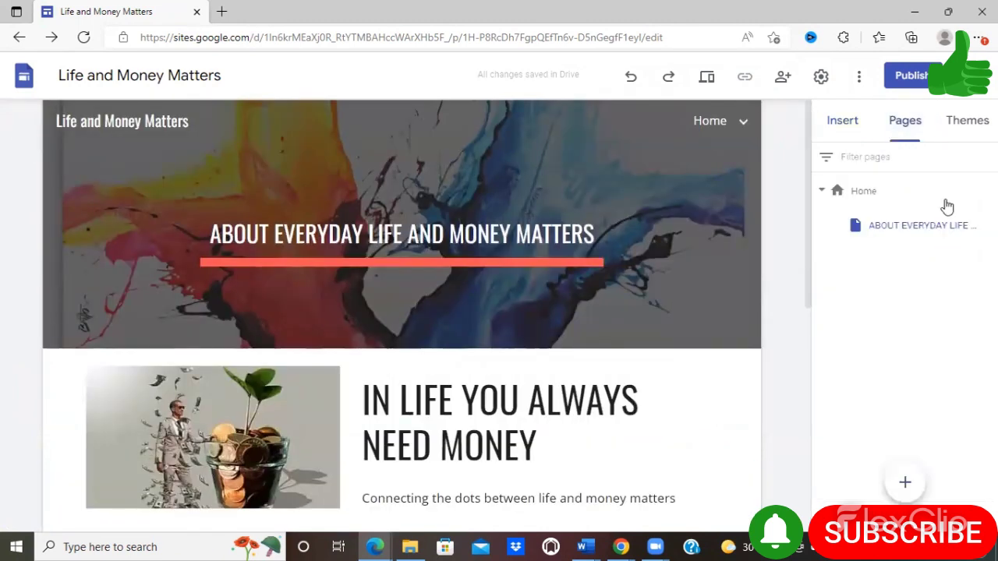
left_click(987, 189)
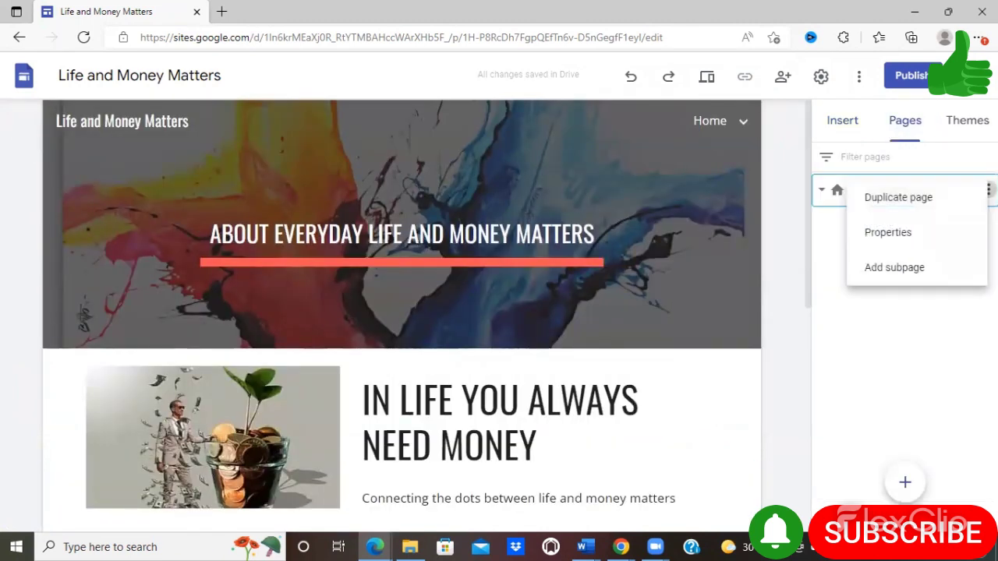
left_click(911, 277)
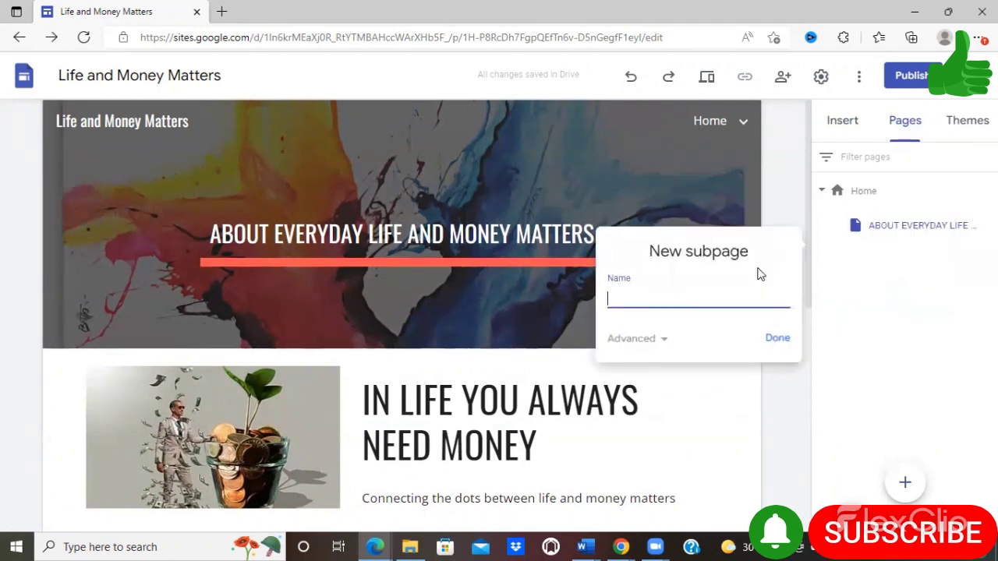
type("coNTACT INFO")
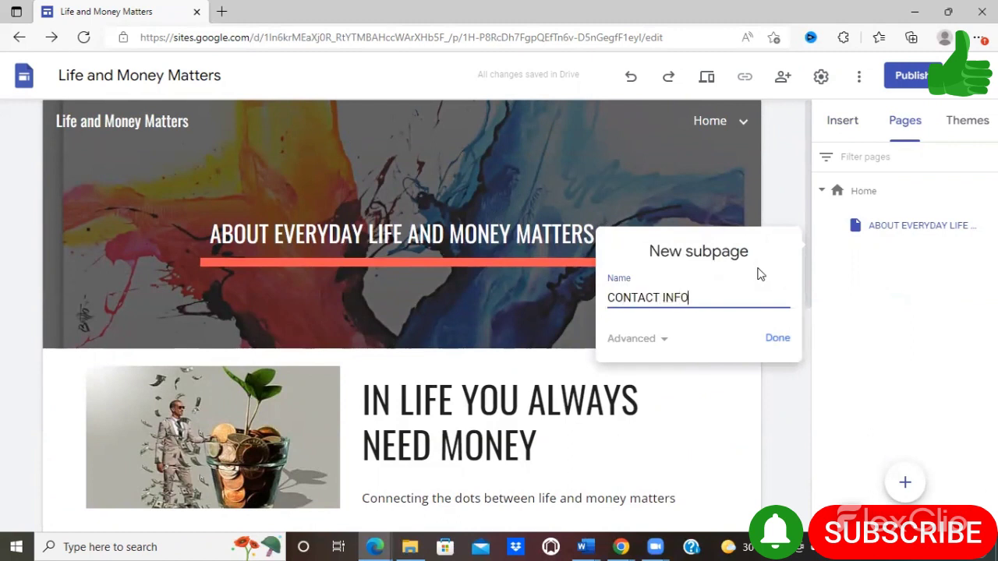
left_click(778, 339)
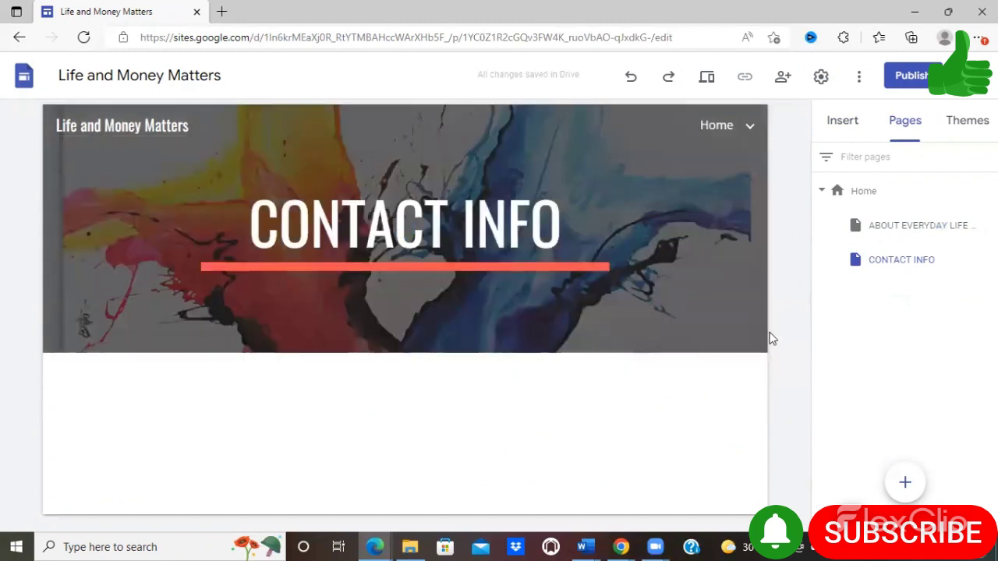
Step: Switch the CONTACT INFO header type to Title only, without the banner image
mouse_move(281, 346)
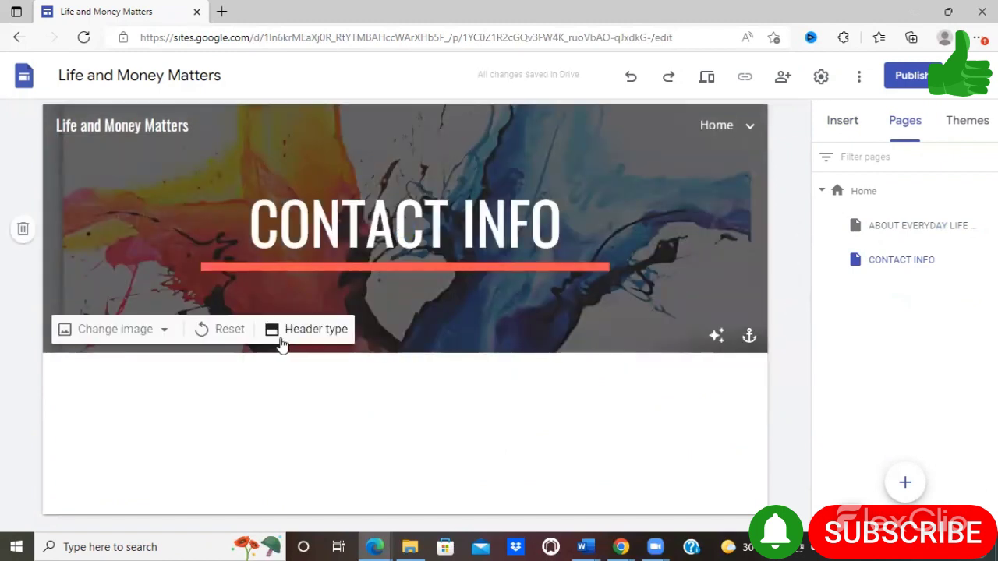
left_click(282, 343)
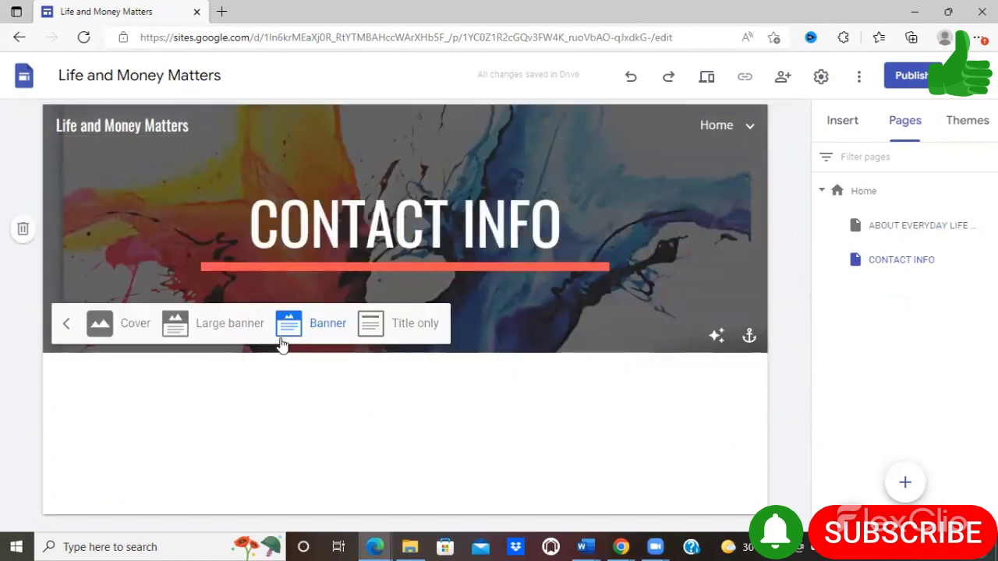
left_click(395, 321)
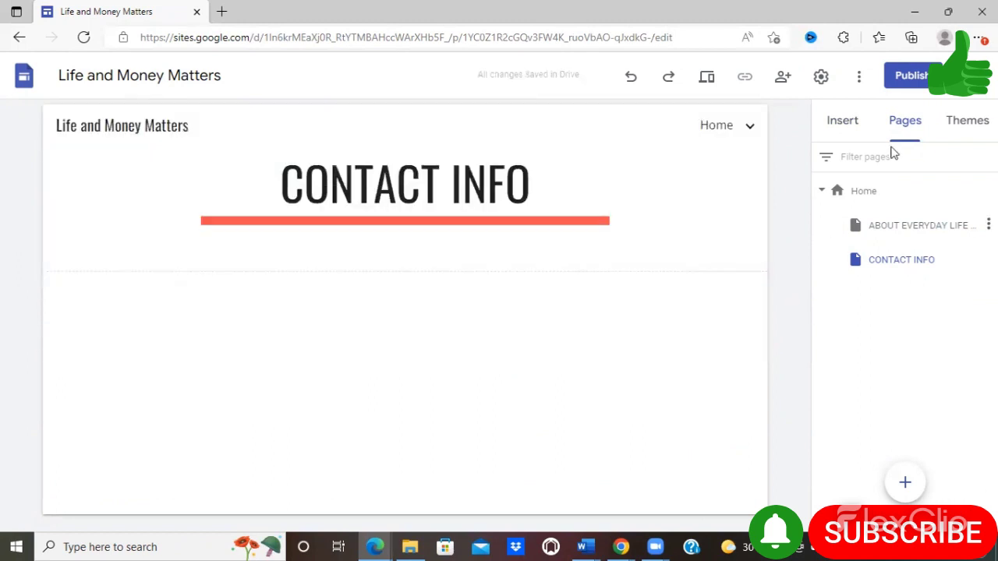
left_click(832, 134)
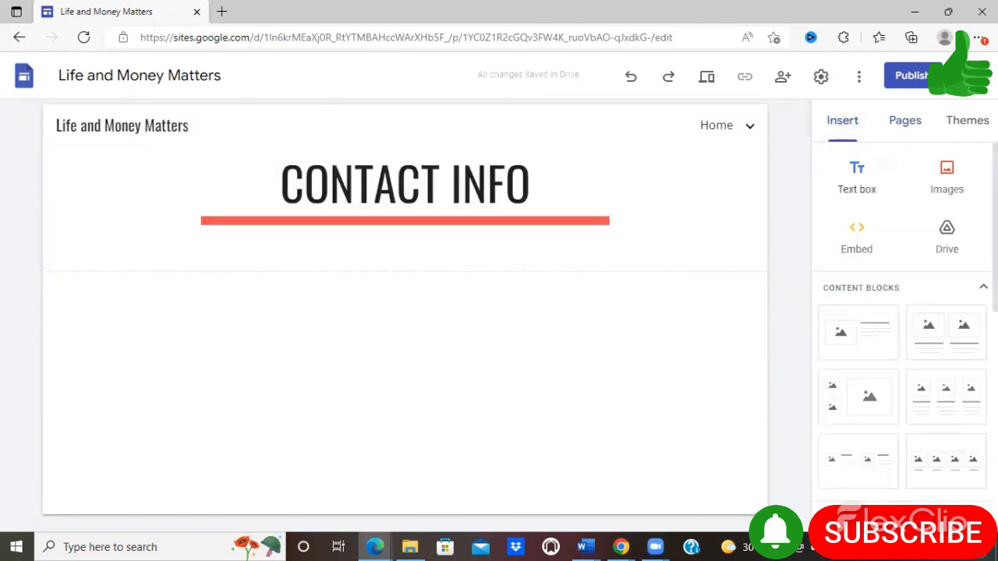
Step: Insert a two-column image-and-text block with the YouTube logo in its first slot, leaving the second empty
scroll(882, 361, "down", 2)
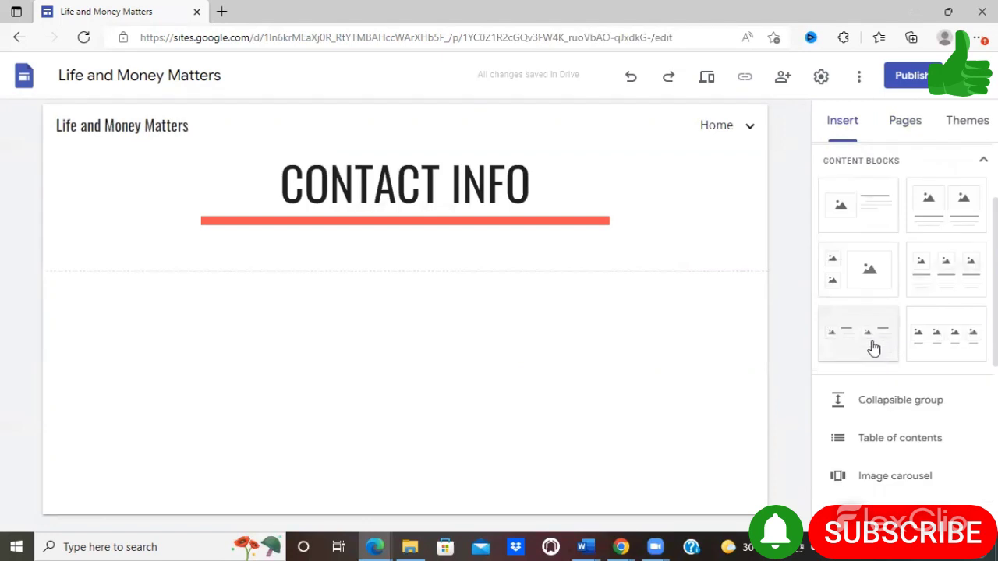
left_click(873, 349)
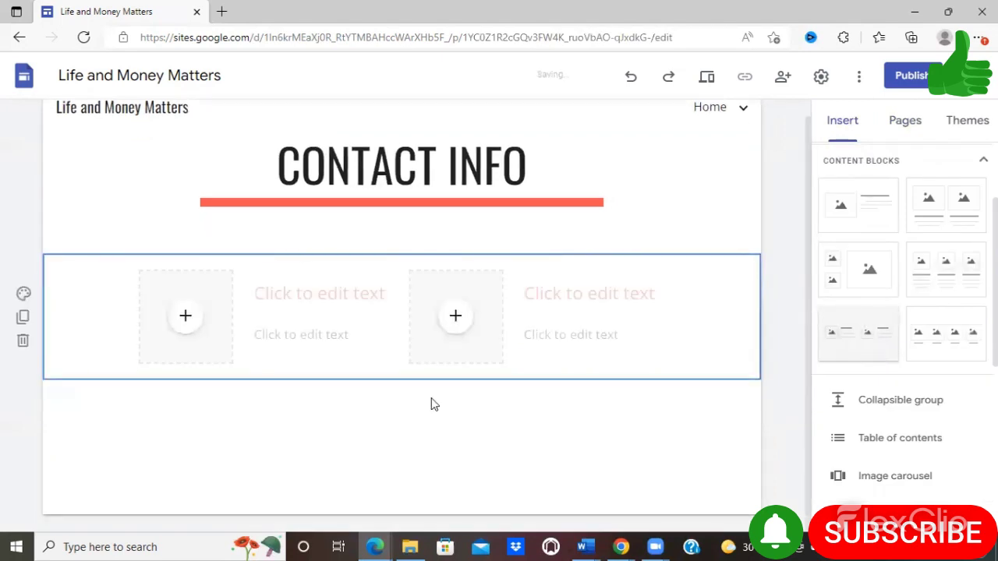
left_click(187, 319)
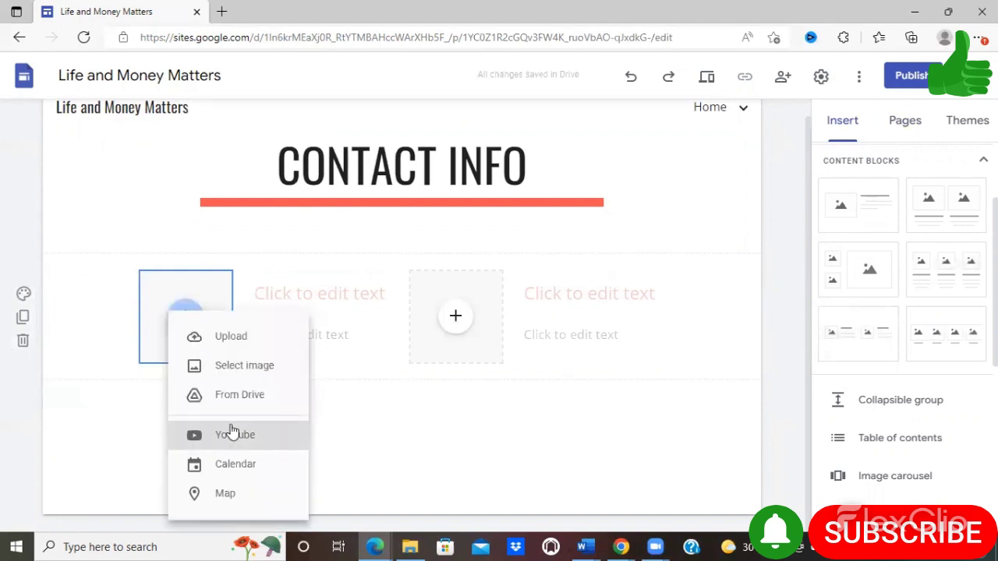
left_click(224, 376)
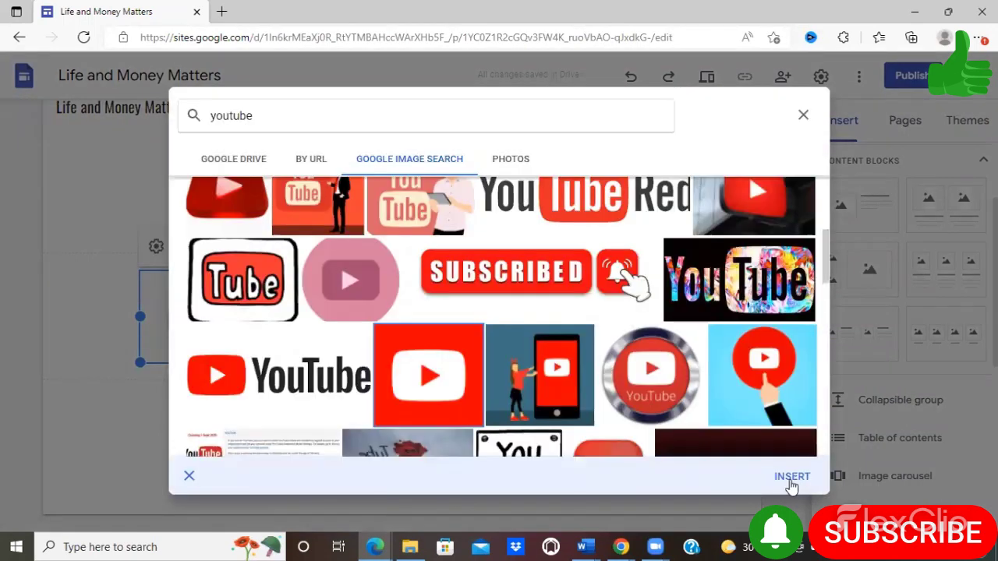
left_click(790, 478)
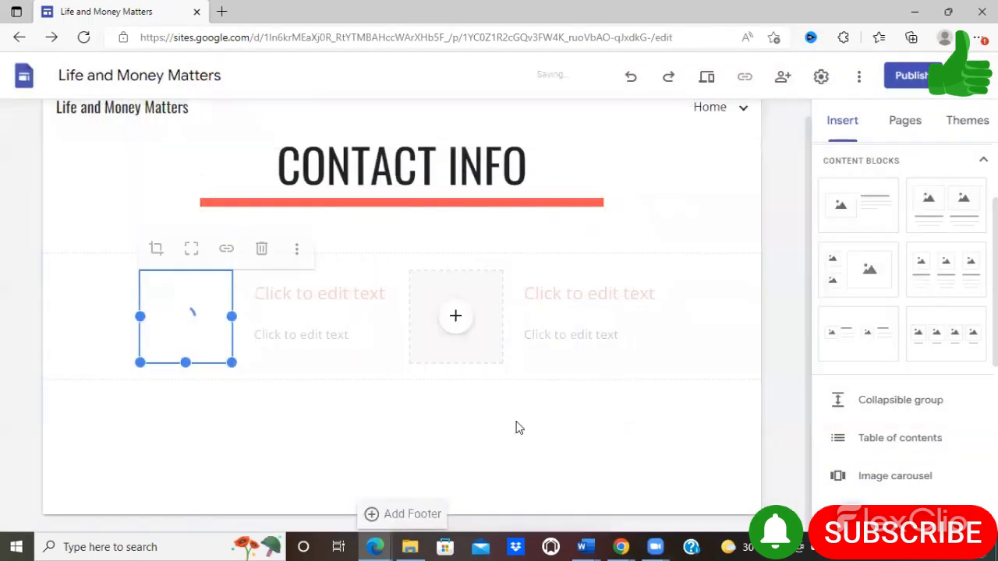
left_click(457, 317)
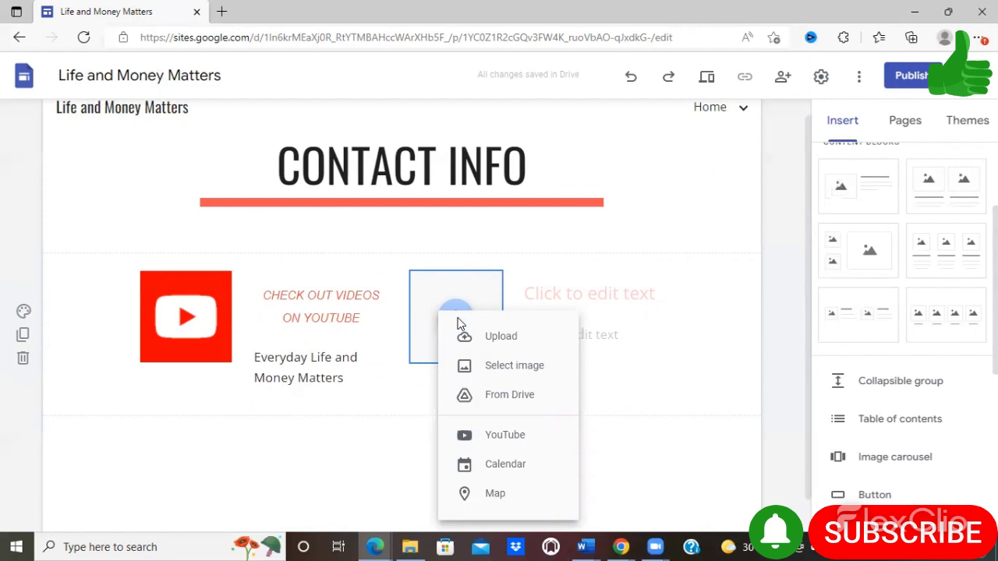
left_click(346, 474)
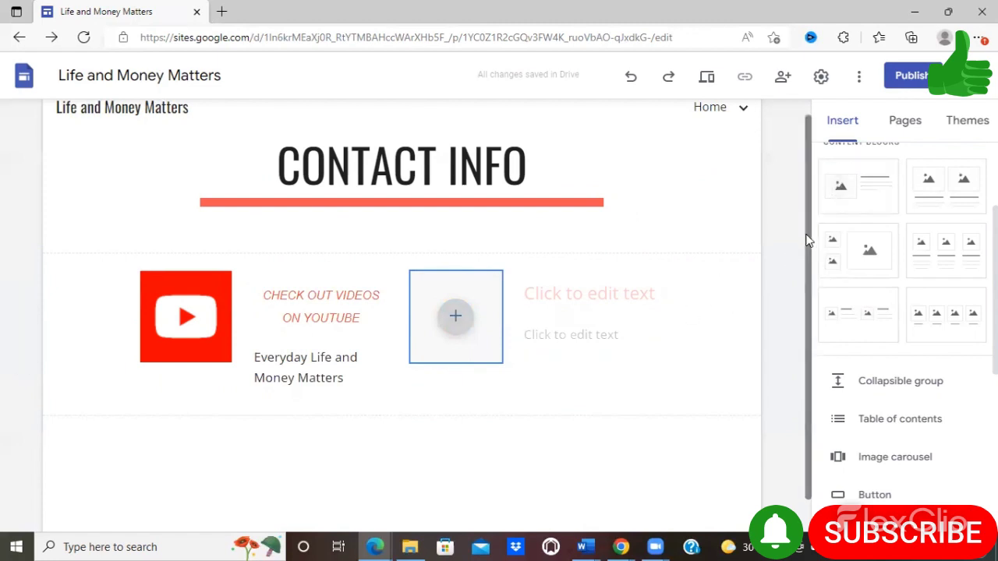
left_click_drag(808, 240, 820, 129)
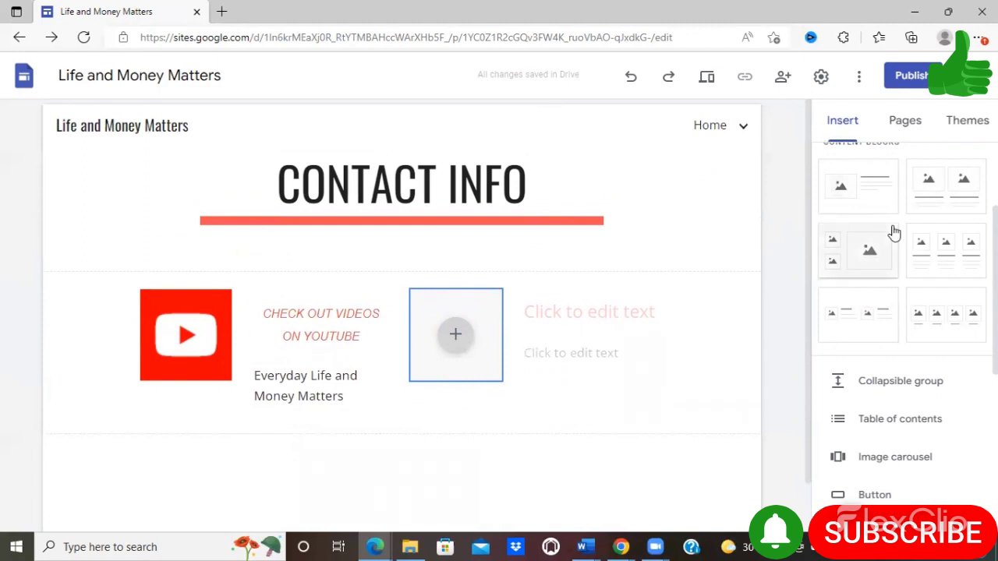
Step: Append another two-column image-and-text content block beneath the YouTube block
left_click(858, 329)
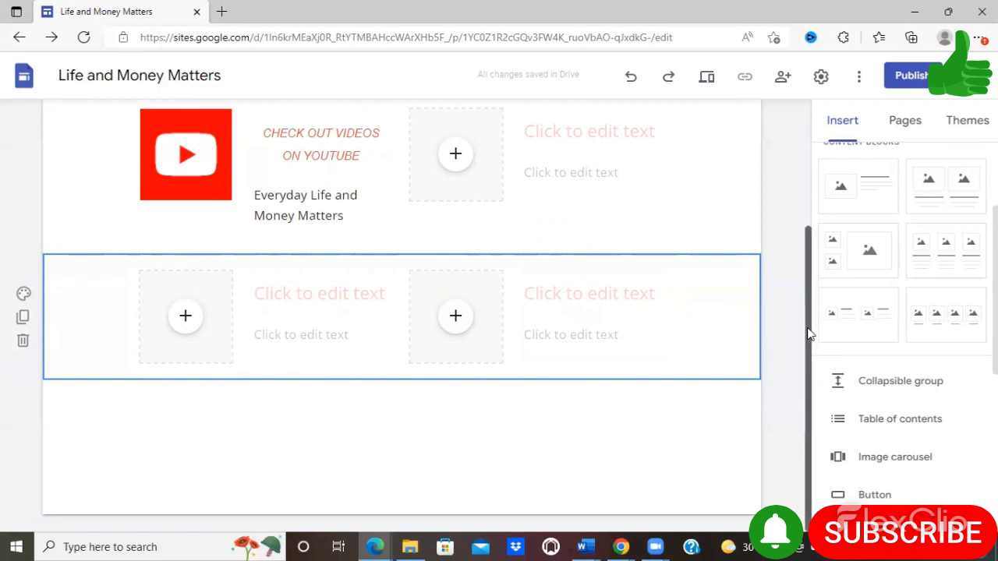
scroll(787, 226, "up", 3)
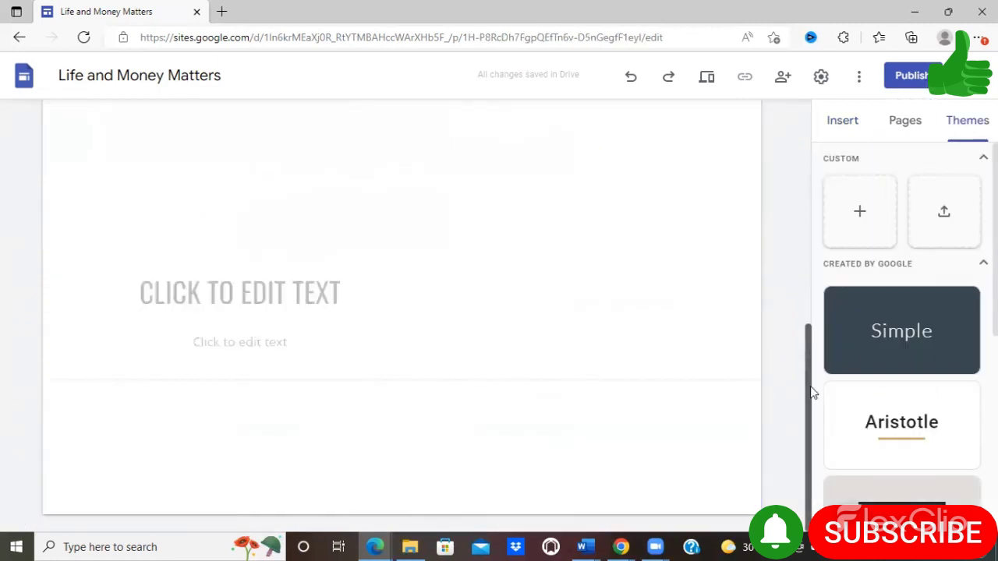
Step: Return to the Home page showing the EVERYDAY LIFE & MONEY MATTERS paint-splash header
scroll(795, 318, "up", 3)
scroll(792, 272, "up", 2)
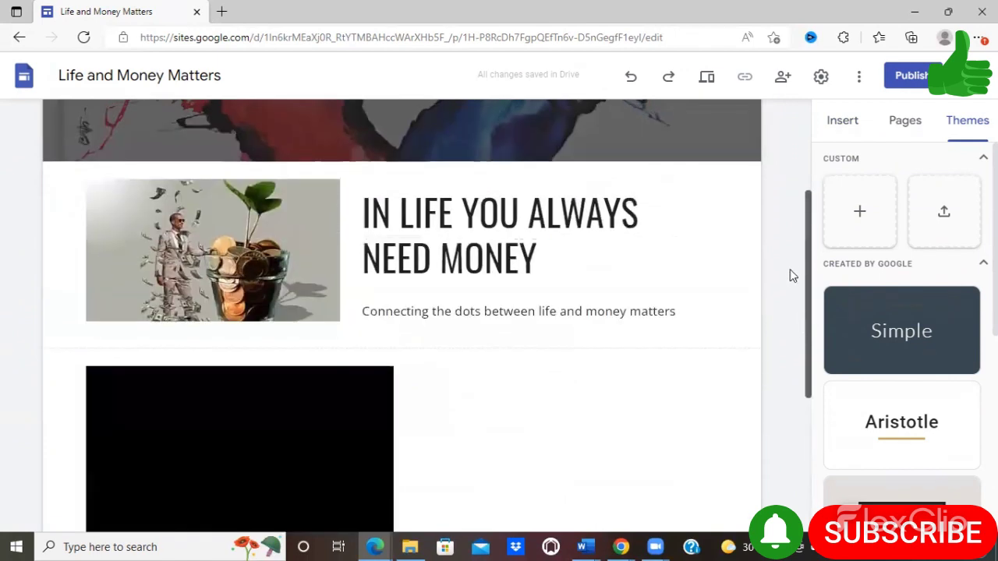
scroll(788, 335, "down", 4)
scroll(788, 311, "up", 2)
scroll(803, 273, "up", 2)
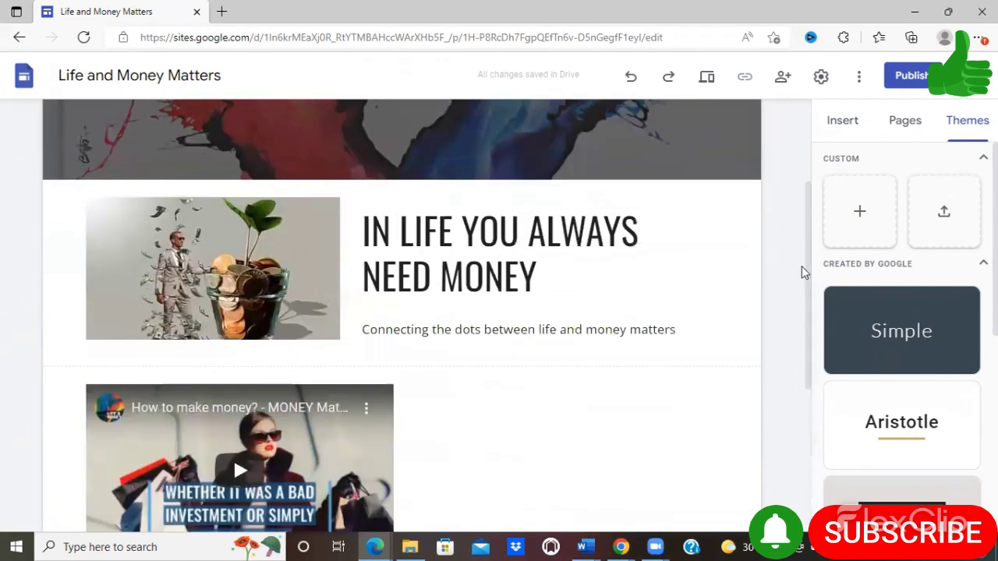
scroll(784, 172, "up", 3)
left_click(742, 126)
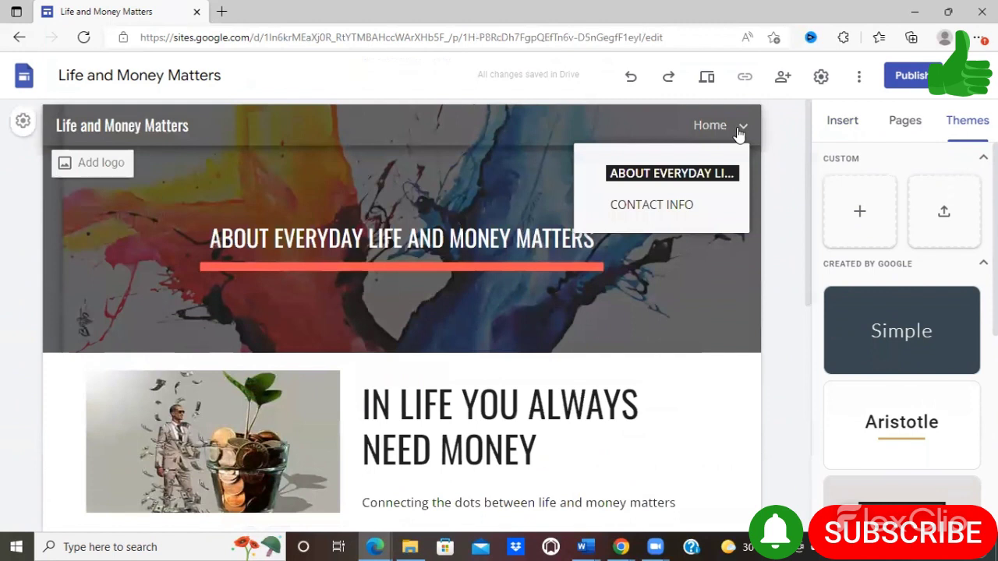
left_click(742, 127)
left_click(722, 130)
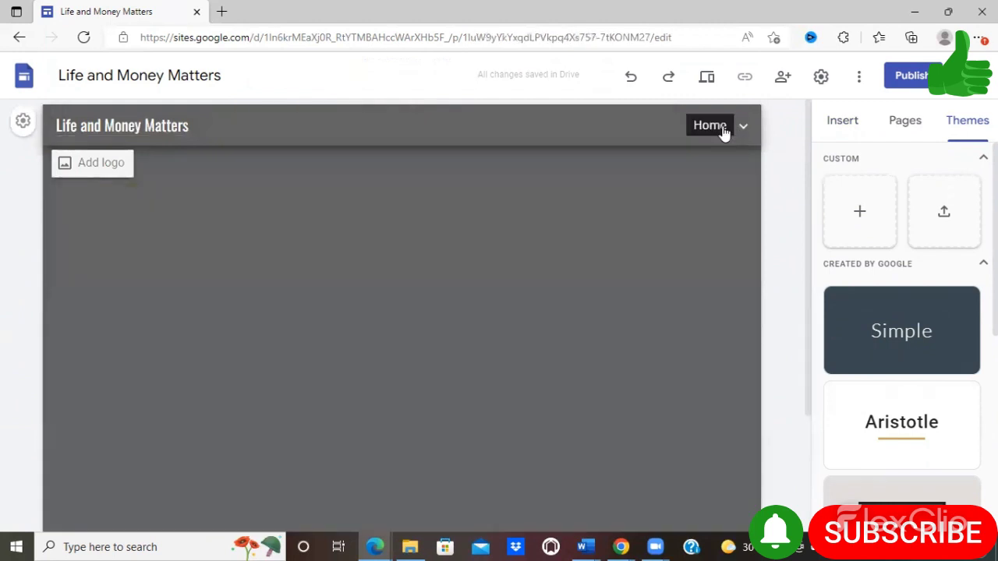
scroll(807, 171, "down", 2)
scroll(781, 226, "up", 2)
mouse_move(583, 150)
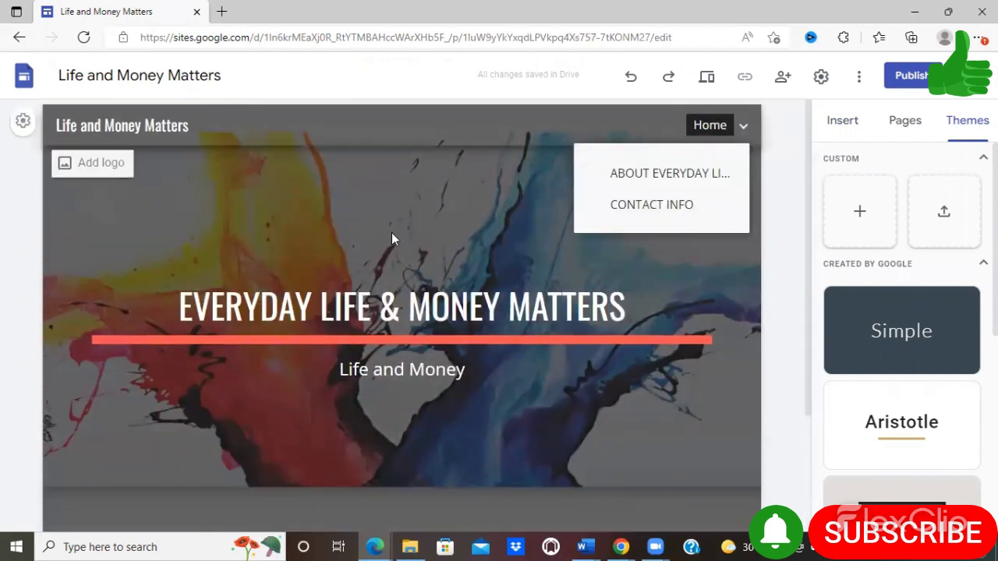